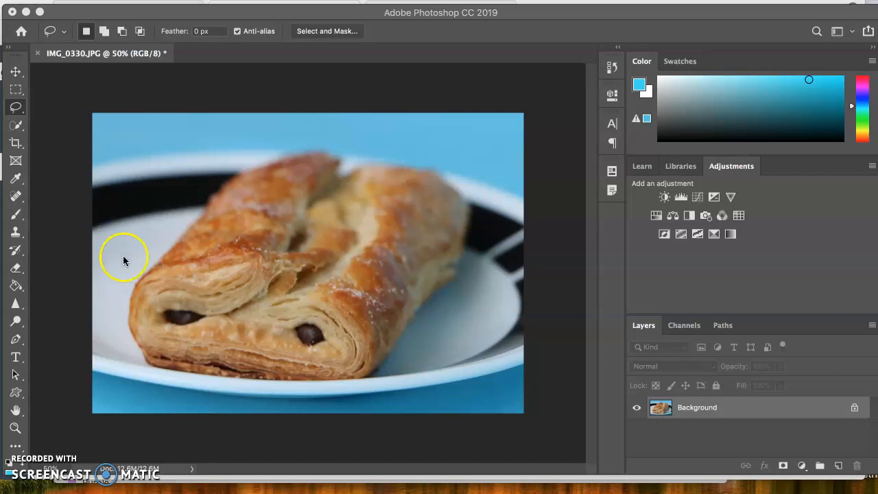
- Switch to Pixlr E in the browser, look at its marquee, lasso and wand selection tools, and return to Photoshop
left_click(601, 492)
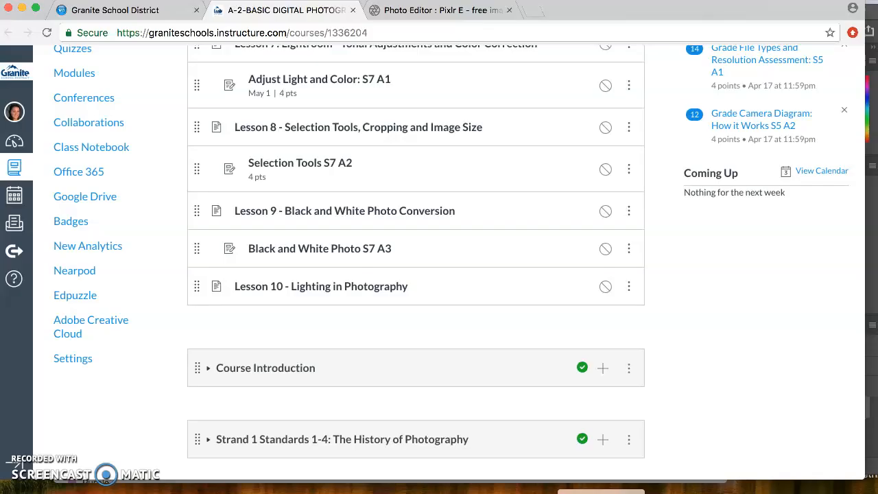
left_click(418, 8)
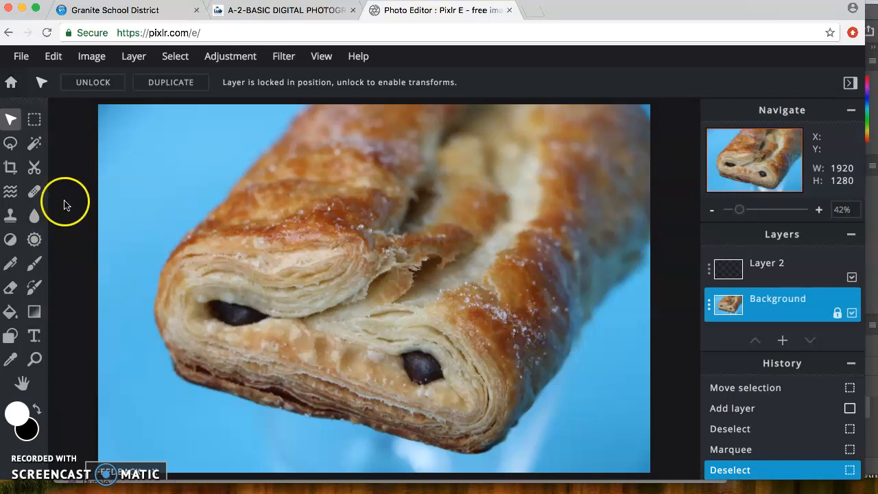
left_click(36, 120)
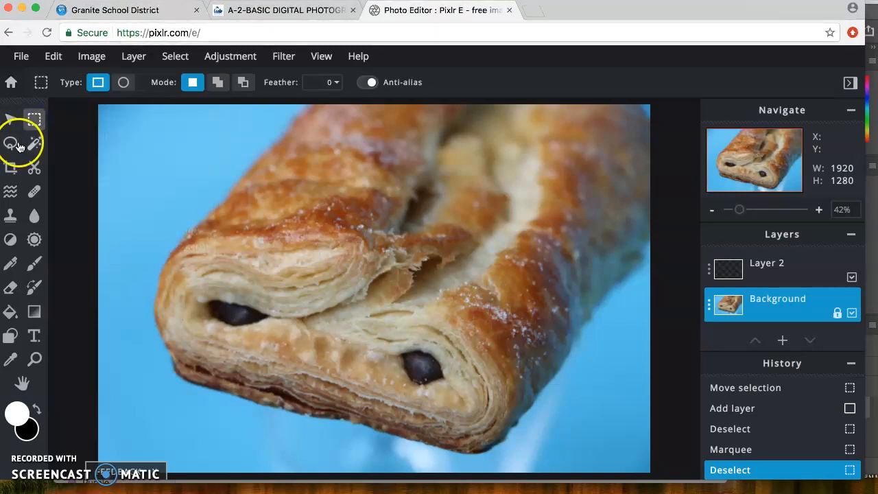
left_click(14, 144)
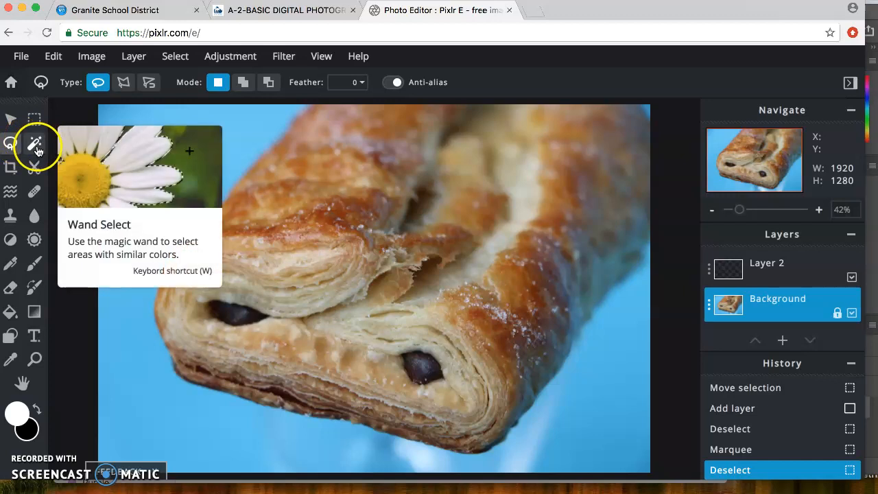
left_click(37, 149)
left_click(9, 126)
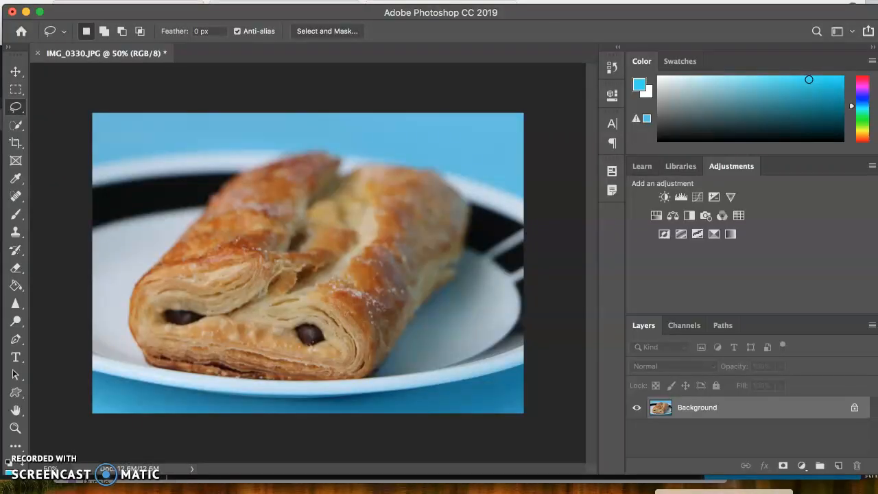
- Duplicate the Background layer of IMG_0330.JPG
left_click_drag(786, 416, 836, 458)
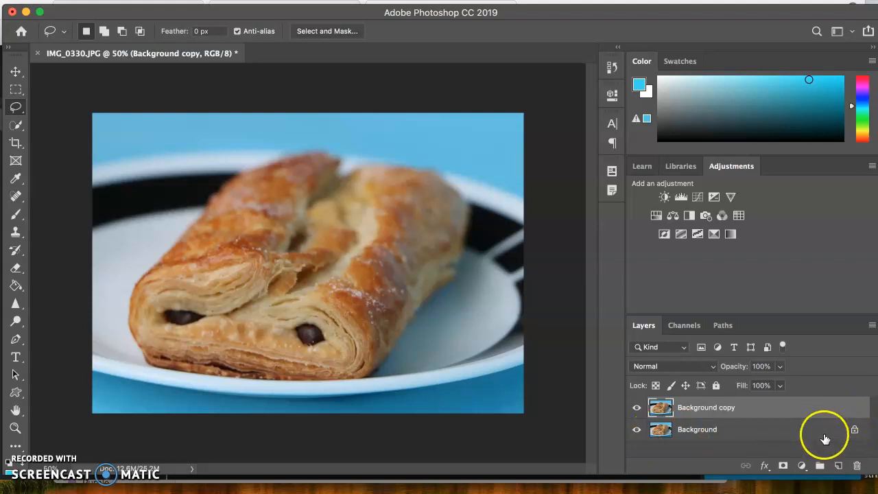
right_click(672, 438)
left_click(645, 420)
right_click(683, 432)
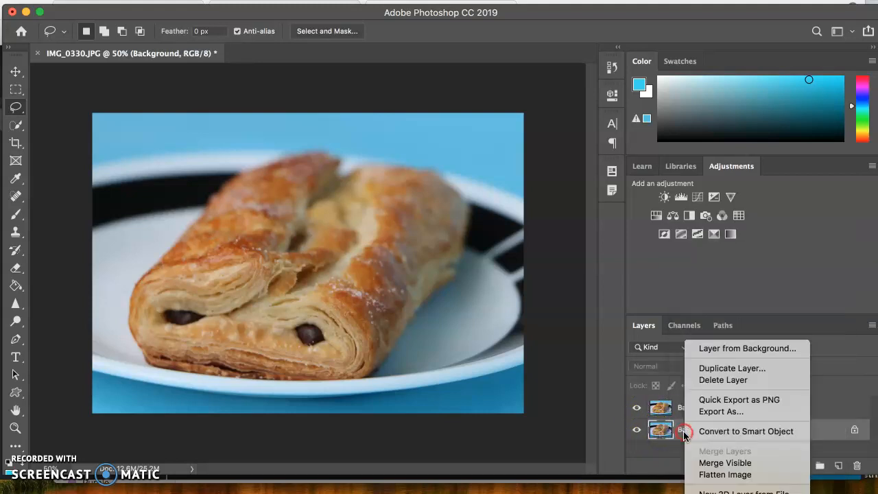
left_click(725, 368)
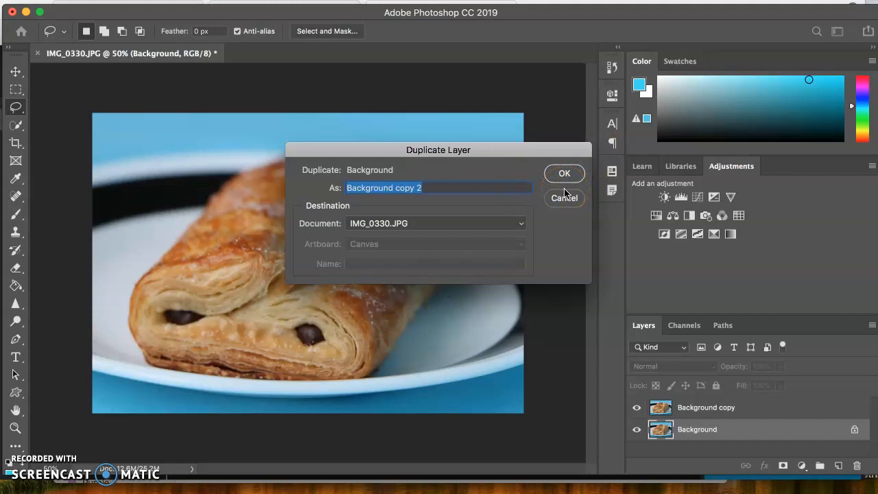
left_click(454, 199)
left_click(564, 197)
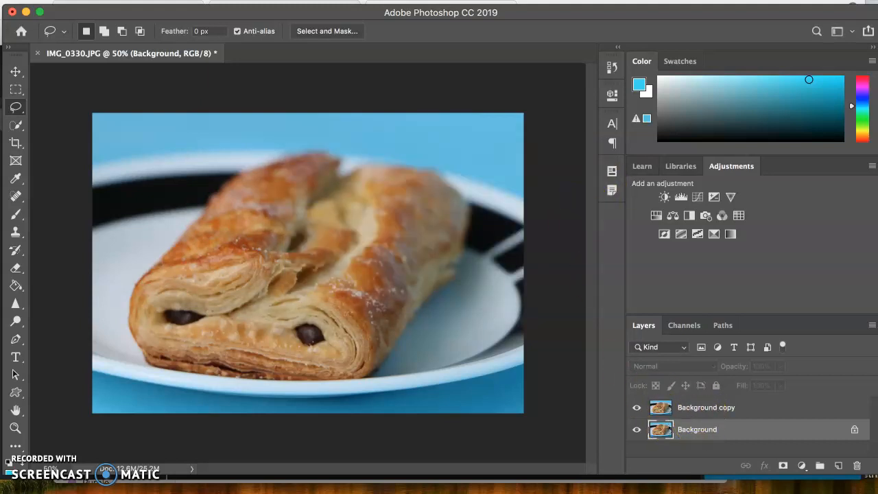
- Make the Background copy layer the active layer
left_click(700, 407)
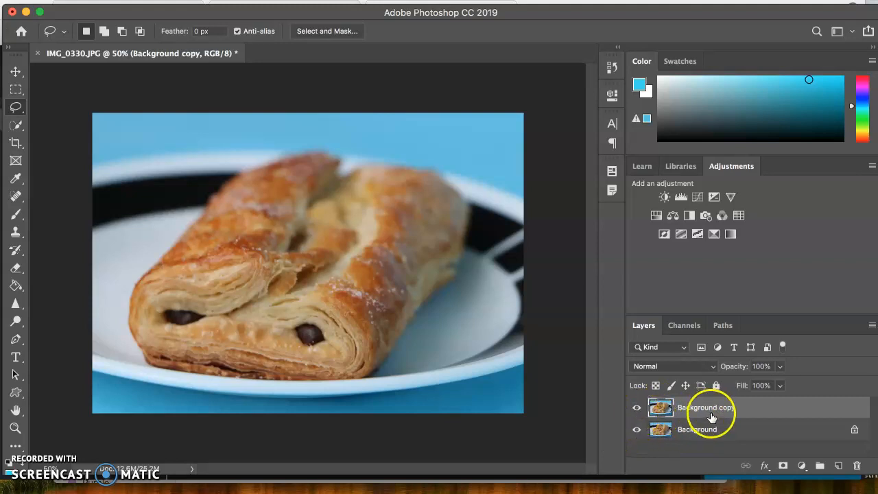
left_click(674, 406)
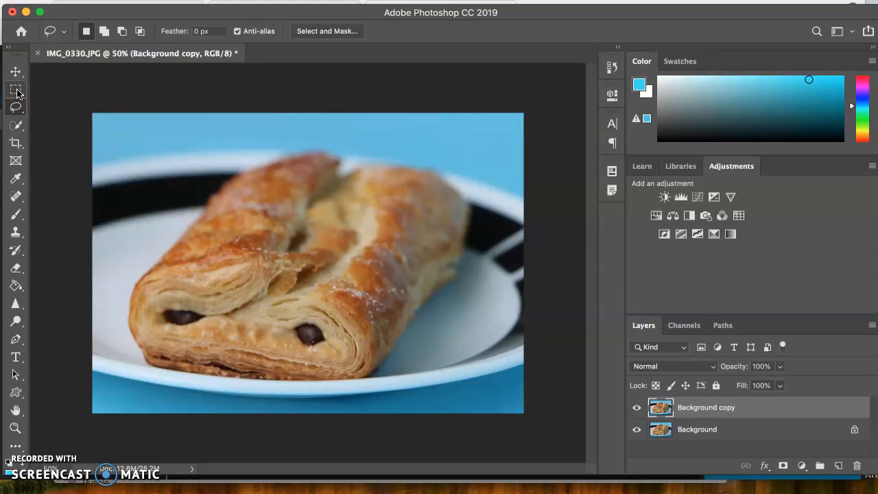
- Look through the Move, Crop, Rectangular Marquee, Lasso and Quick Selection tools, including the Magic Wand variant
left_click(16, 73)
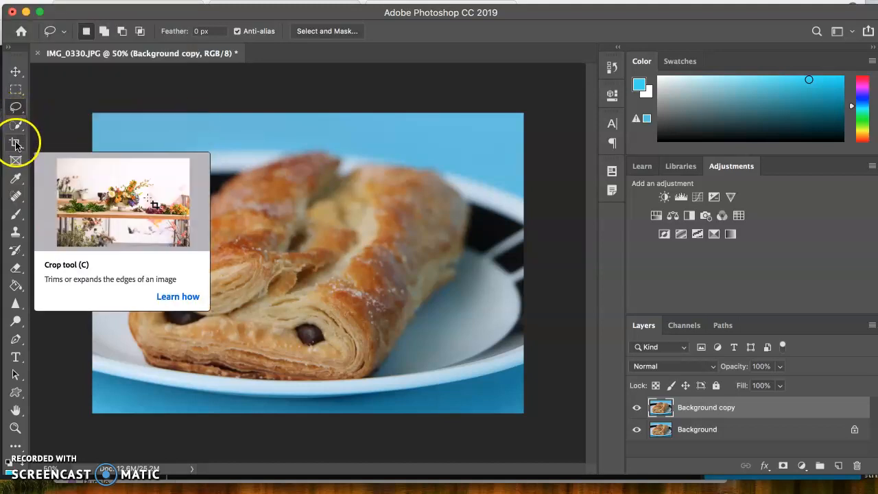
left_click(15, 142)
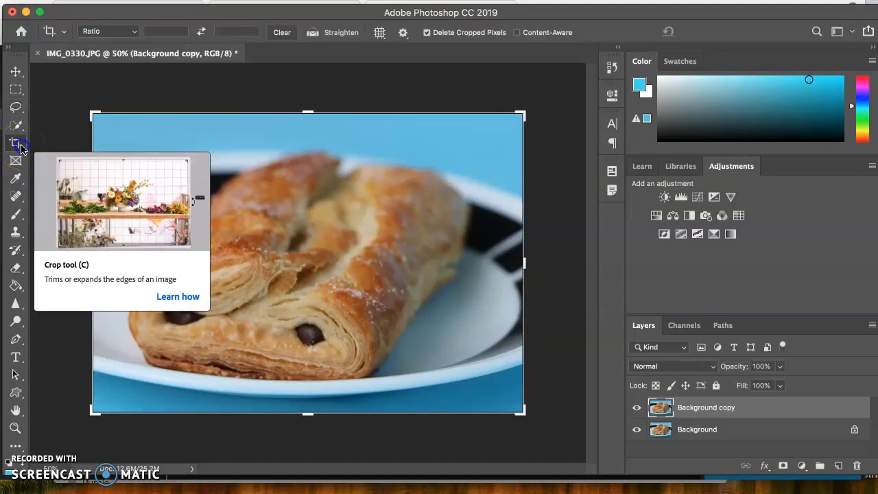
left_click(15, 71)
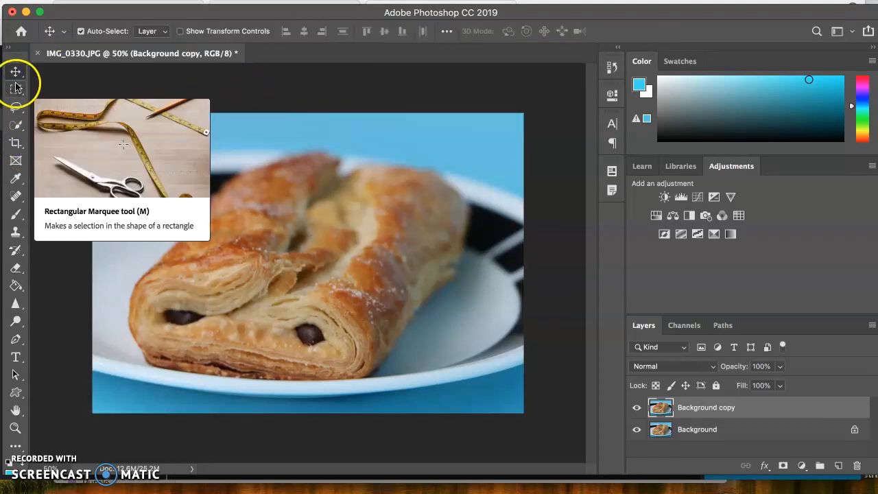
left_click(17, 92)
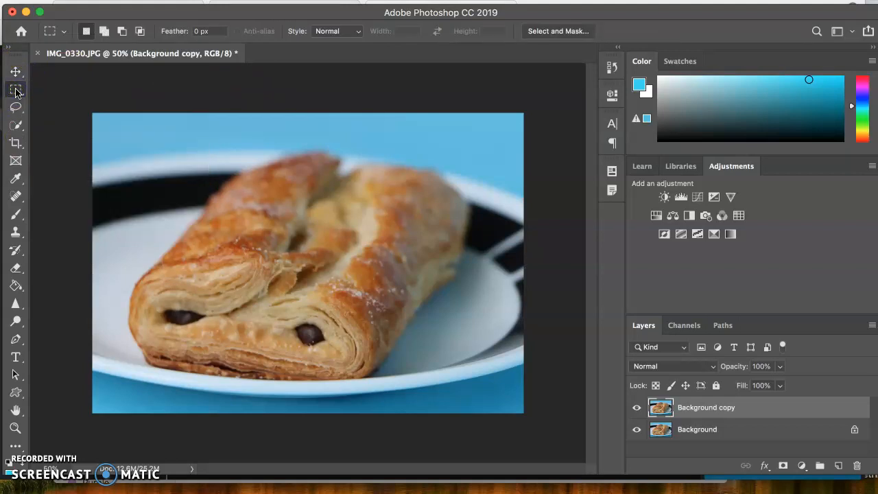
left_click(16, 108)
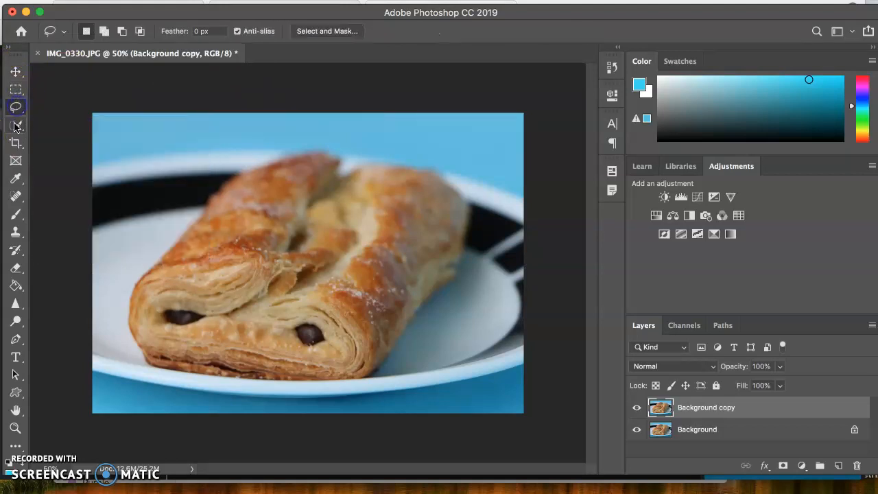
left_click(15, 127)
left_click(15, 128)
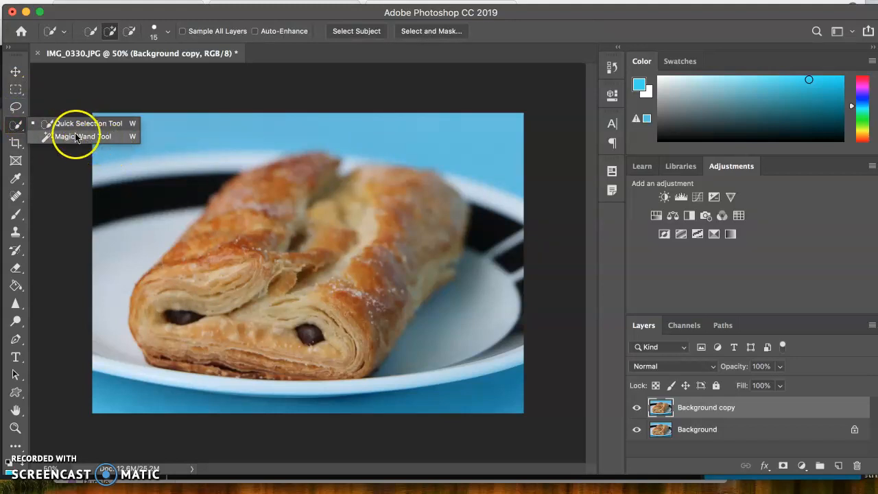
left_click(16, 90)
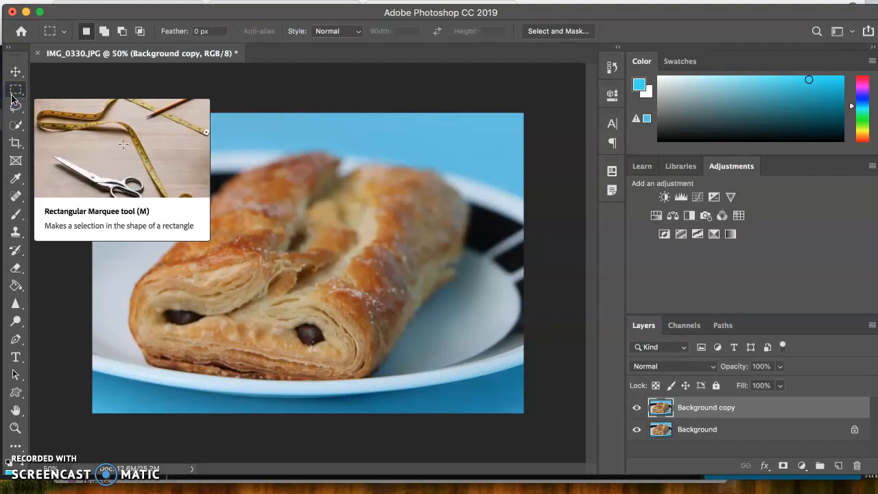
- Shift the Background copy layer slightly downward with the Move tool
left_click(15, 72)
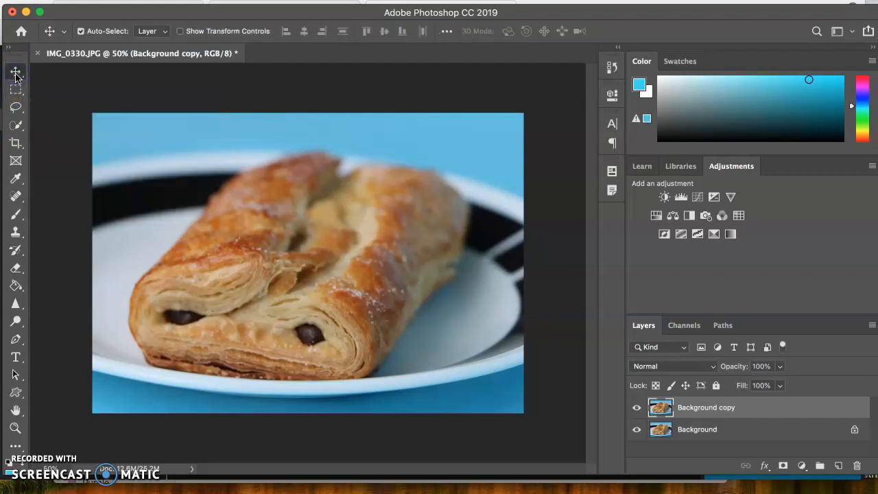
left_click_drag(217, 243, 221, 263)
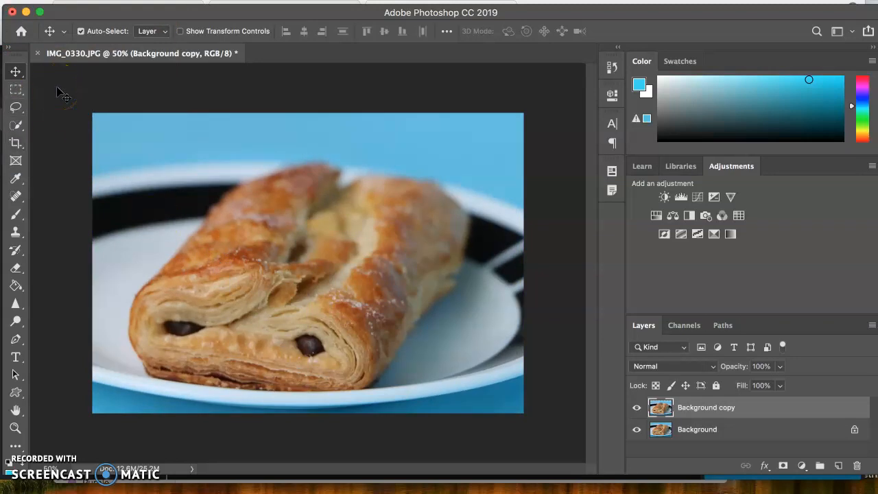
- Draw a rectangular marquee selection over the plate's upper-left rim and the pastry's edge, and shift it slightly right and down
left_click(18, 92)
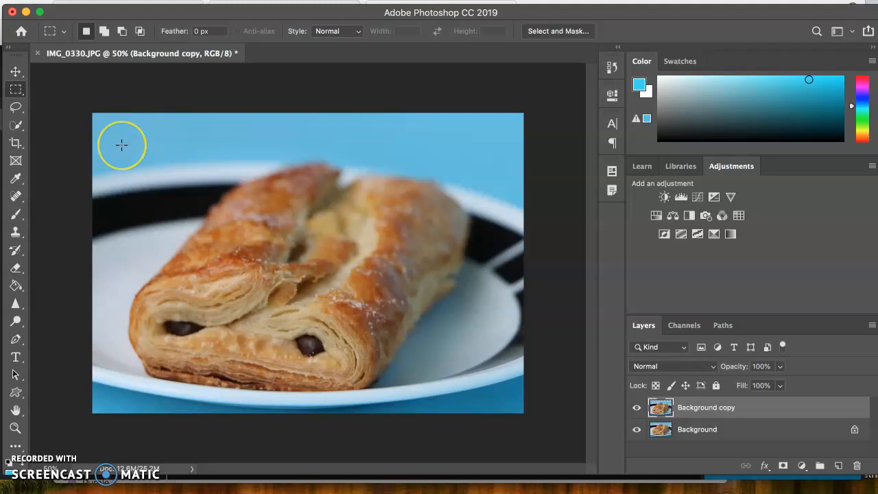
left_click_drag(121, 145, 223, 238)
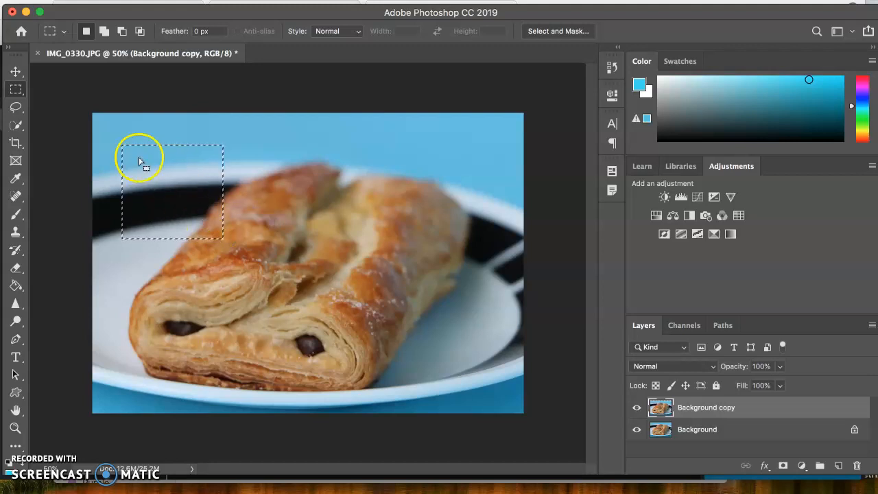
left_click(16, 89)
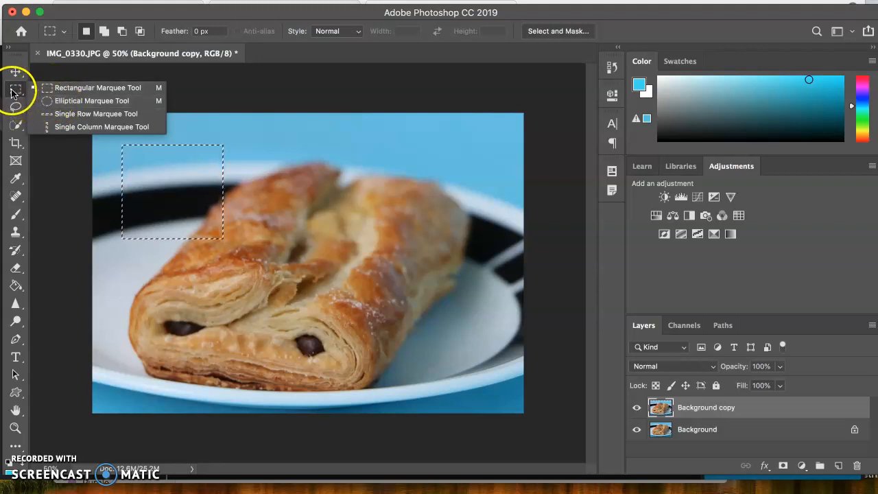
left_click(79, 88)
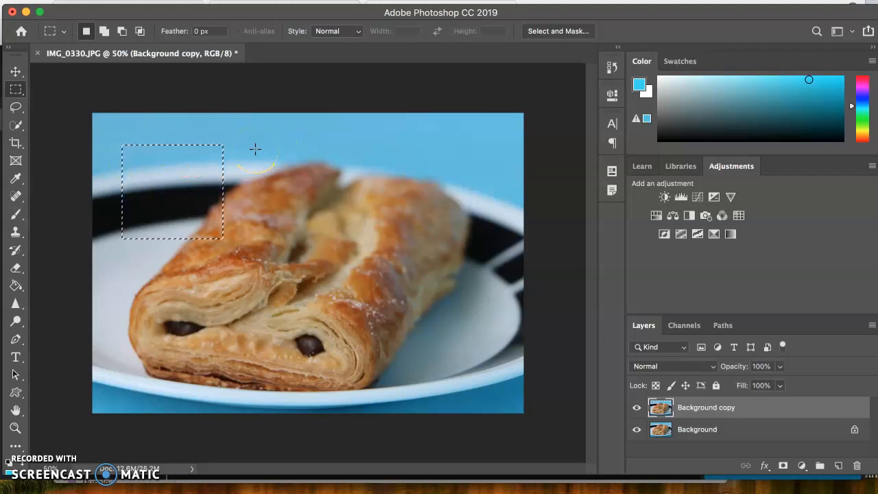
left_click(156, 182)
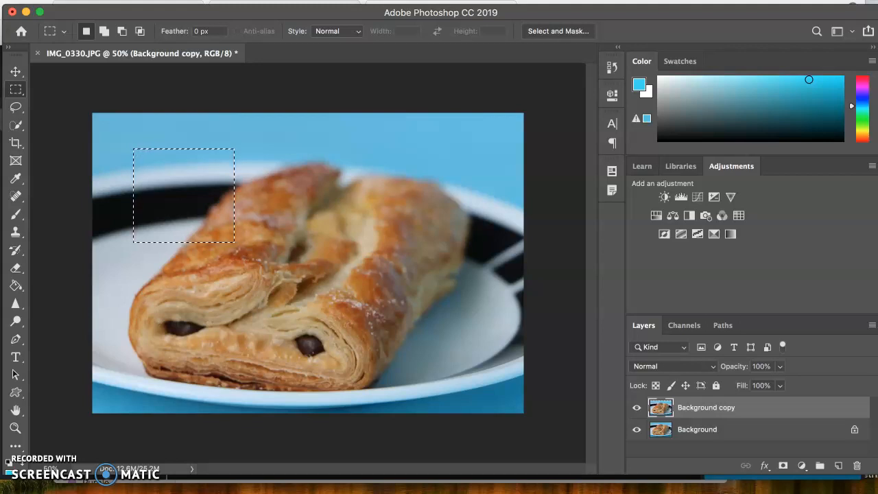
- Recolour the selected rectangle with Hue/Saturation at hue +111, saturation +23 and lightness +21, and clear the selection
left_click(129, 0)
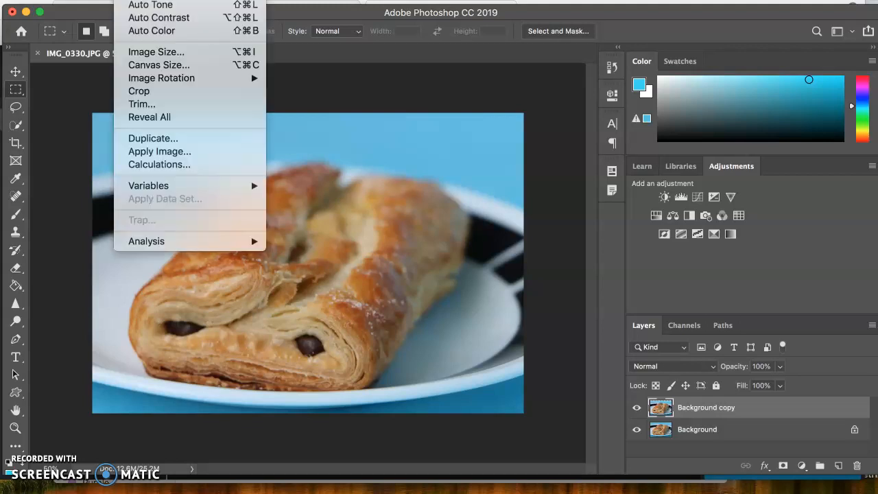
mouse_move(192, 0)
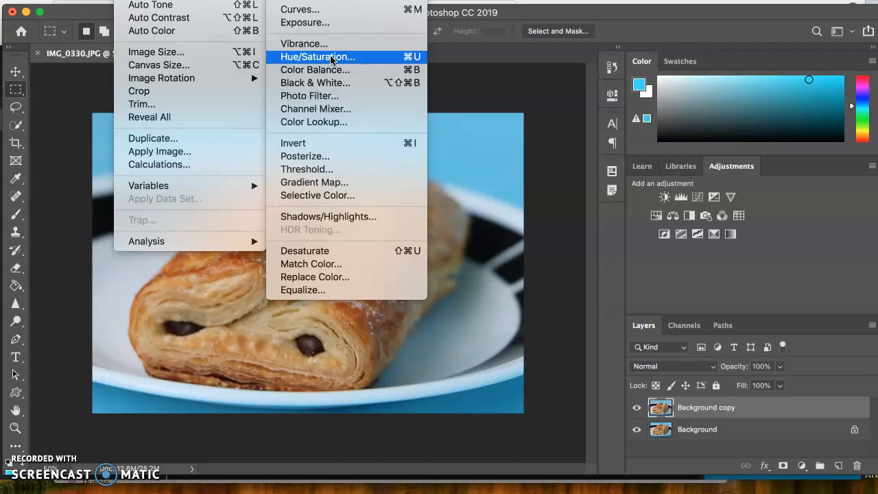
left_click(332, 58)
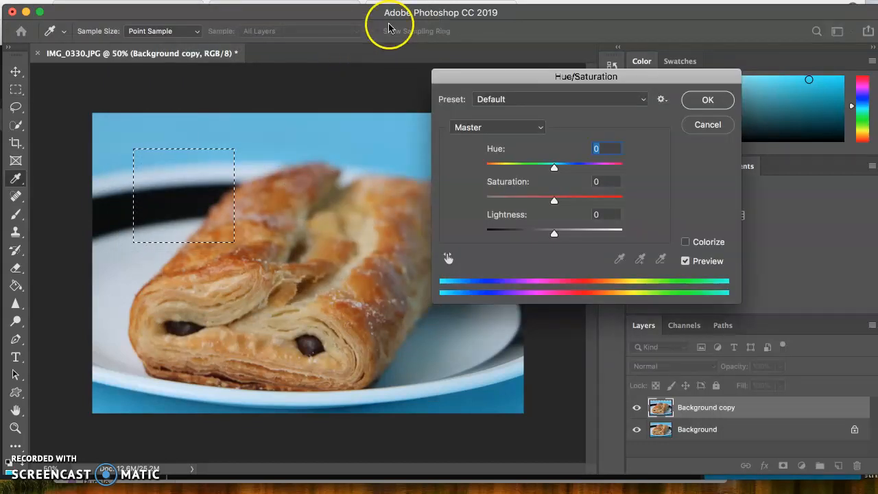
left_click_drag(554, 166, 530, 173)
left_click_drag(541, 169, 601, 177)
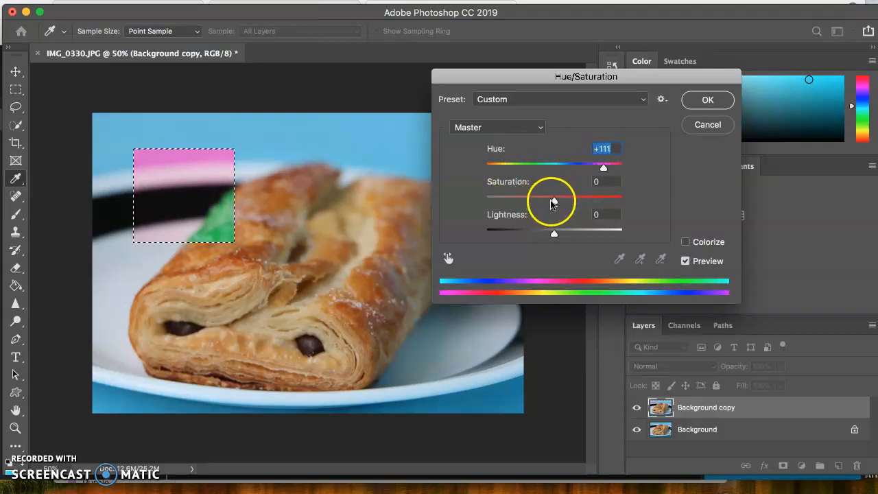
left_click_drag(554, 199, 569, 244)
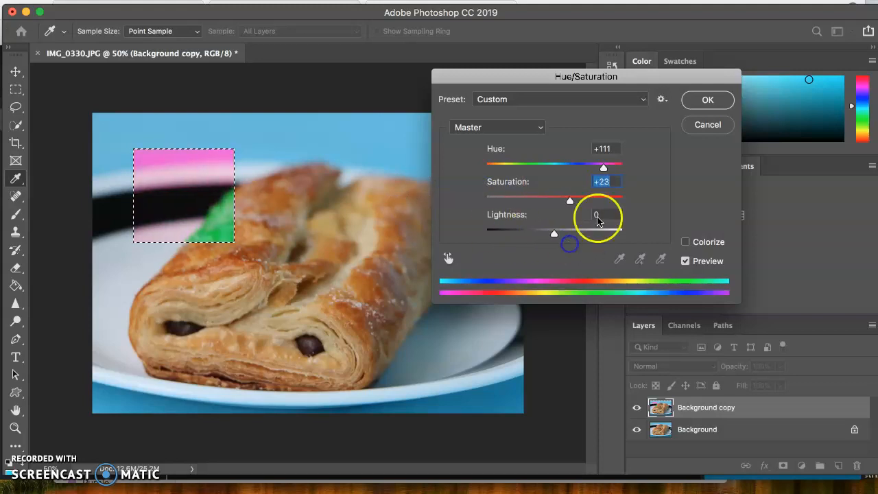
left_click(616, 149)
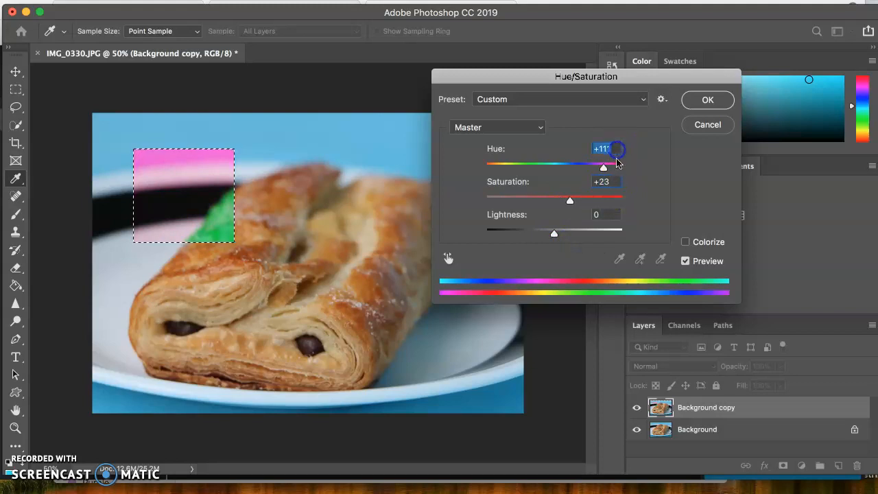
left_click(612, 182)
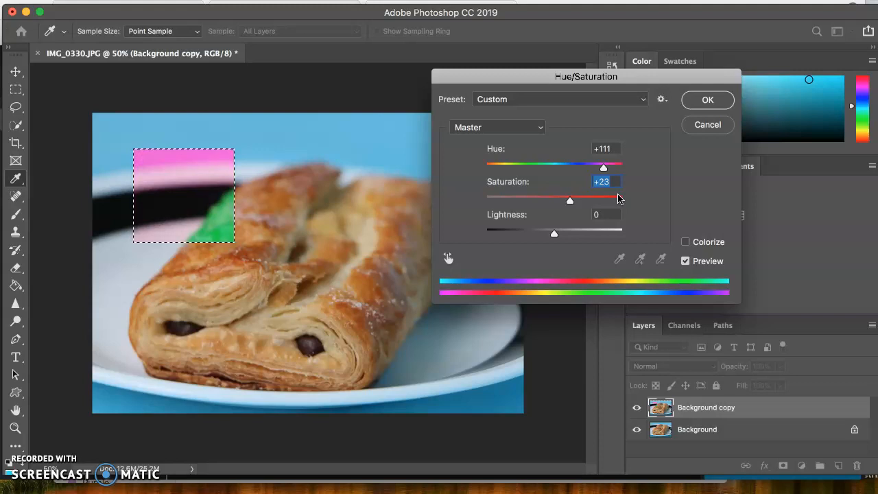
left_click_drag(555, 233, 569, 249)
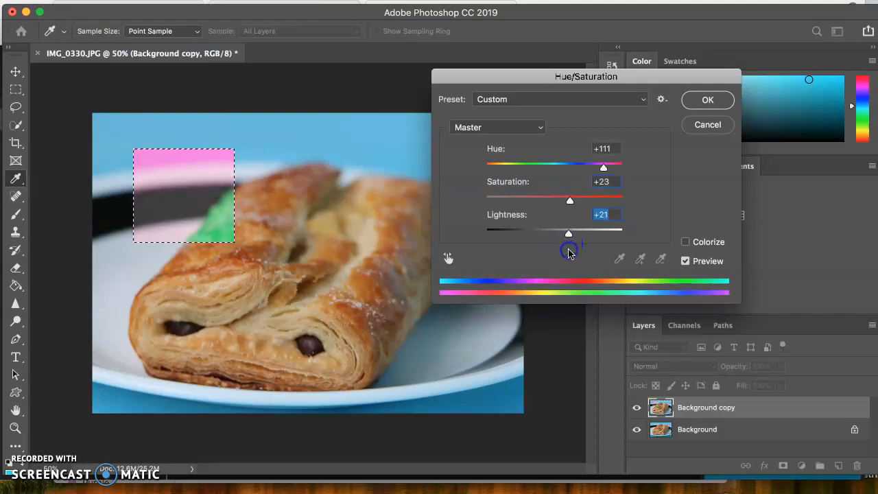
left_click(707, 100)
left_click(640, 81)
left_click(183, 202)
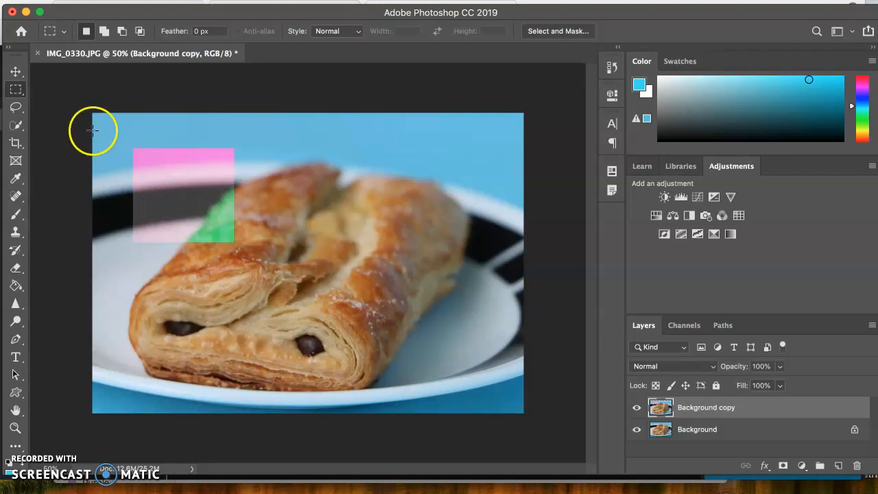
- Draw a freehand Lasso selection around the whole plate and pastry, following the plate's outer rim
left_click(15, 113)
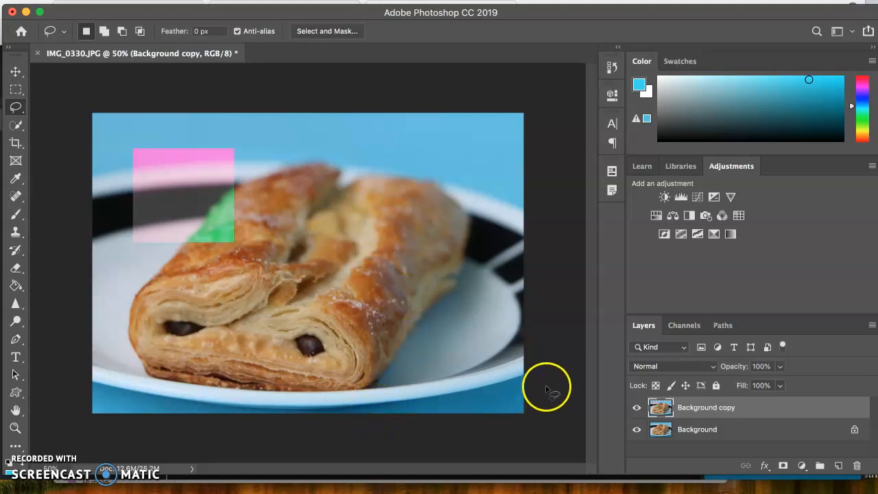
mouse_move(524, 379)
left_mouse_down()
mouse_move(527, 368)
mouse_move(514, 384)
mouse_move(456, 394)
mouse_move(523, 384)
left_mouse_up()
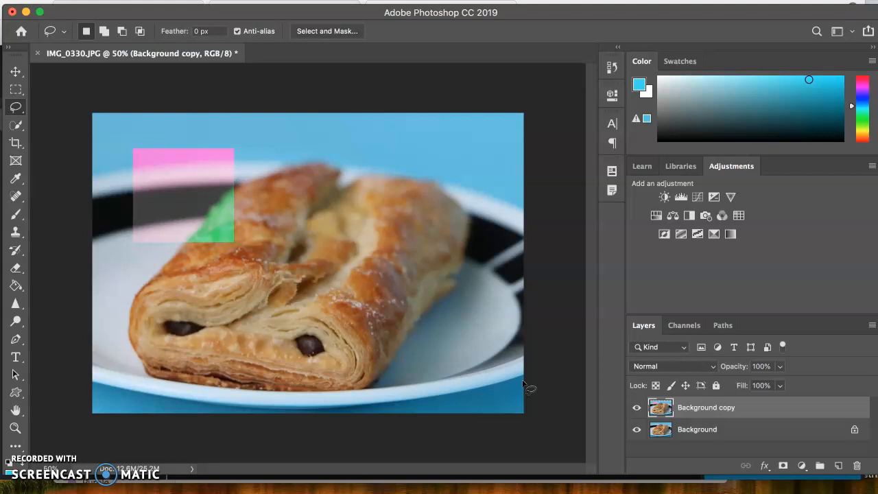
mouse_move(525, 384)
left_mouse_down()
mouse_move(521, 215)
mouse_move(534, 218)
mouse_move(494, 198)
mouse_move(324, 156)
mouse_move(245, 160)
mouse_move(227, 171)
mouse_move(124, 163)
mouse_move(85, 191)
mouse_move(56, 341)
mouse_move(64, 387)
mouse_move(76, 393)
mouse_move(137, 406)
mouse_move(352, 407)
mouse_move(499, 392)
mouse_move(521, 377)
left_mouse_up()
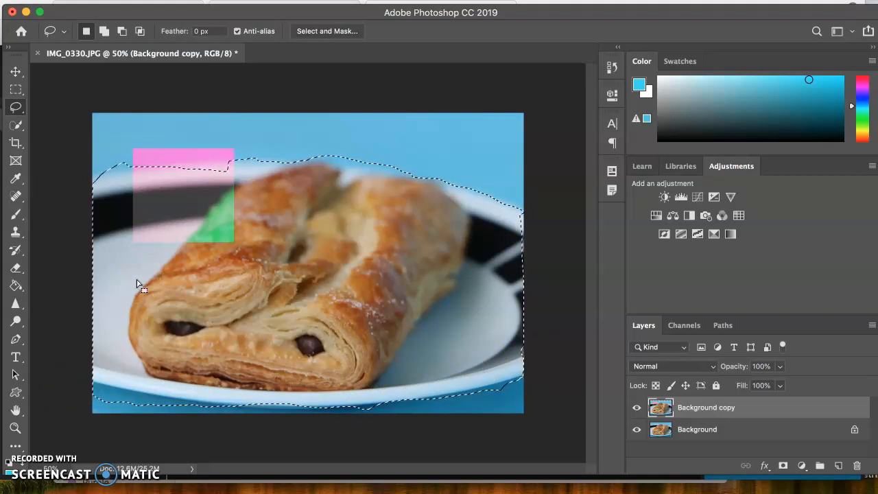
mouse_move(86, 377)
left_mouse_down()
mouse_move(116, 389)
mouse_move(94, 387)
mouse_move(113, 382)
mouse_move(253, 418)
mouse_move(461, 394)
left_mouse_up()
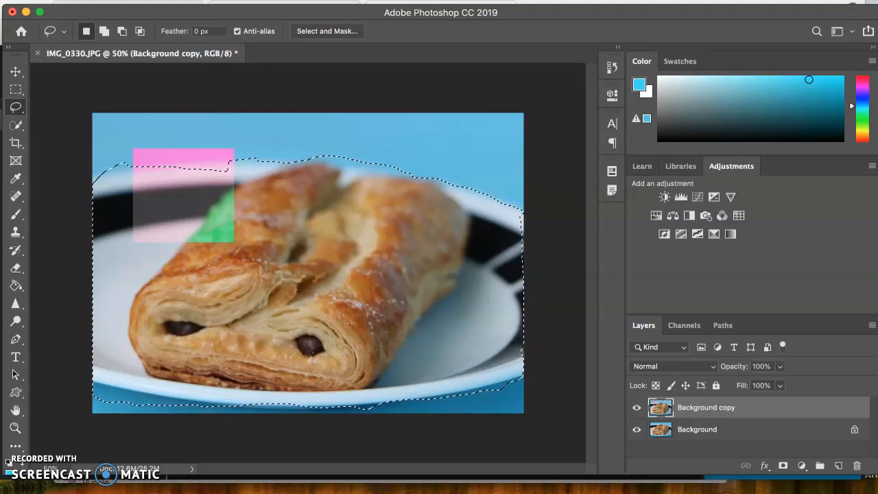
- Apply Brightness/Contrast to the selected plate and pastry with brightness 23 and contrast 57, and clear the selection
left_click(133, 0)
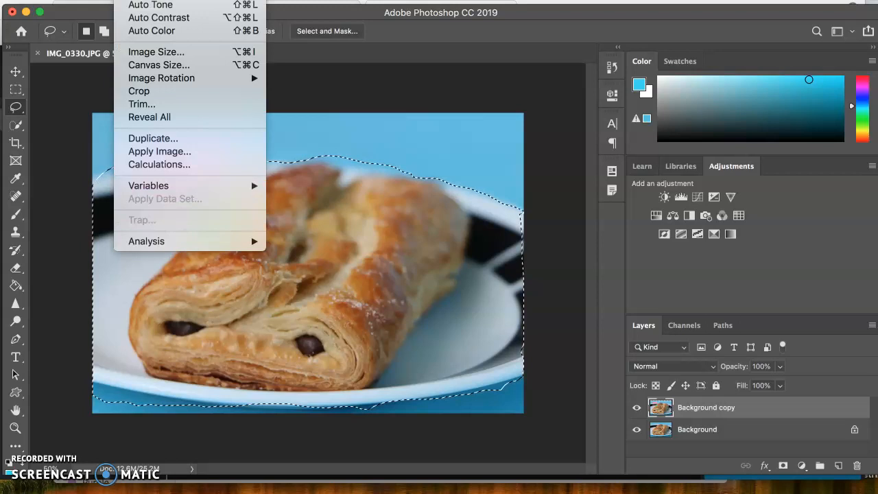
mouse_move(152, 0)
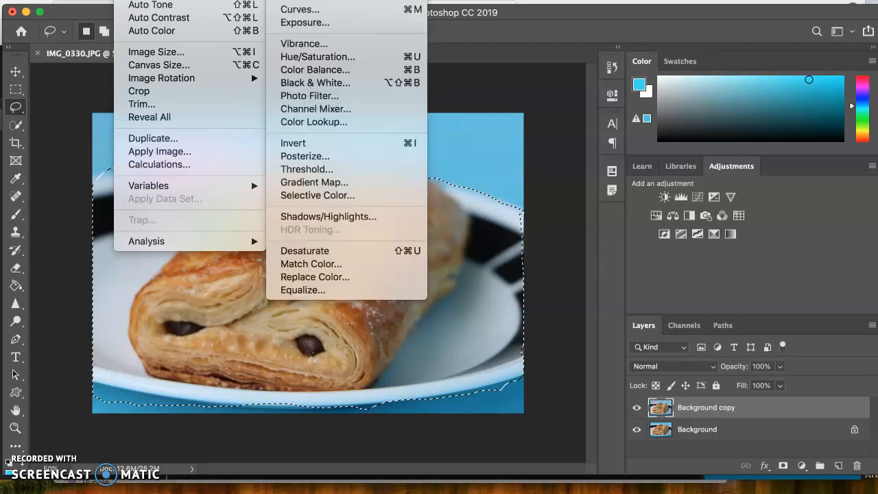
left_click(316, 0)
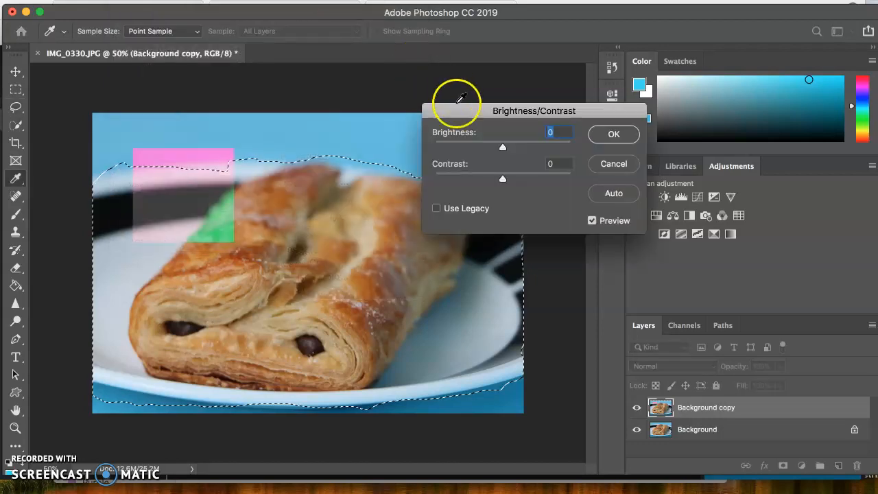
left_click_drag(503, 148, 541, 190)
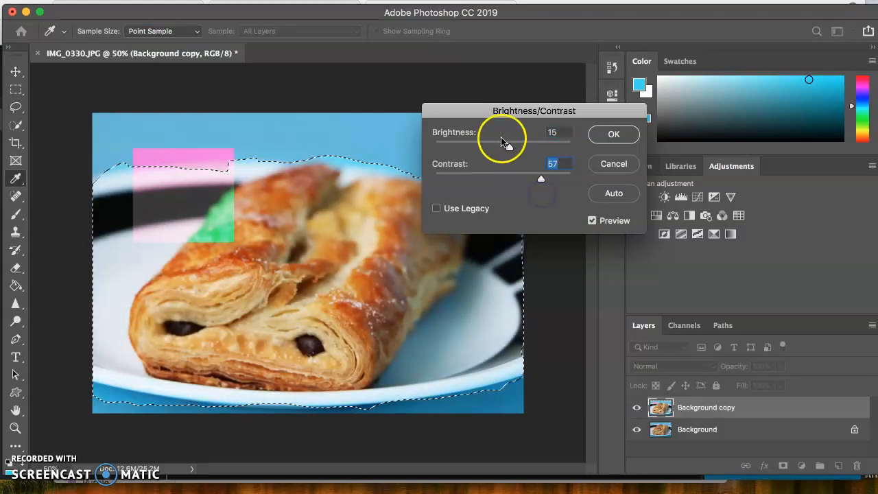
left_click_drag(514, 147, 513, 148)
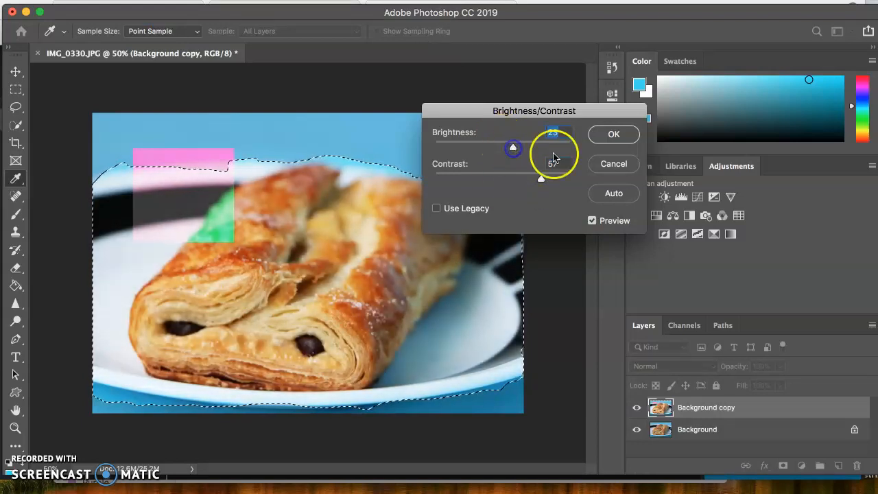
left_click(614, 137)
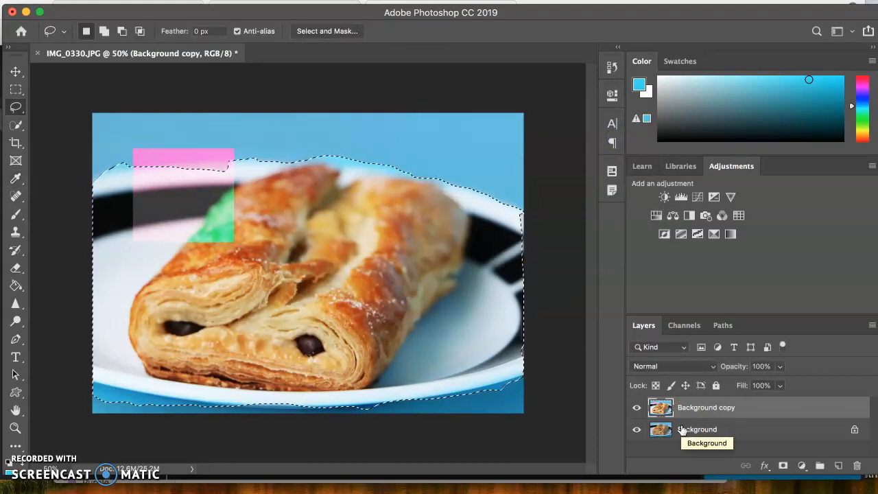
key("super+d")
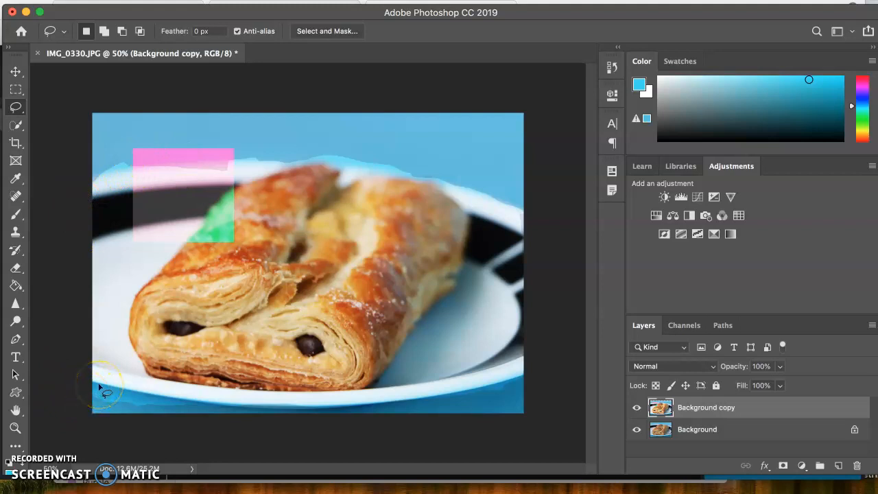
mouse_move(89, 387)
left_mouse_down()
mouse_move(313, 352)
mouse_move(445, 293)
mouse_move(479, 206)
mouse_move(406, 145)
mouse_move(328, 187)
mouse_move(222, 278)
mouse_move(489, 373)
mouse_move(482, 317)
mouse_move(427, 368)
mouse_move(454, 381)
left_mouse_up()
key("super+d")
mouse_move(436, 307)
left_mouse_down()
mouse_move(487, 349)
mouse_move(462, 379)
left_mouse_up()
left_click(462, 379)
mouse_move(455, 152)
left_mouse_down()
mouse_move(423, 146)
mouse_move(360, 167)
mouse_move(427, 215)
mouse_move(455, 213)
left_mouse_up()
left_click(456, 216)
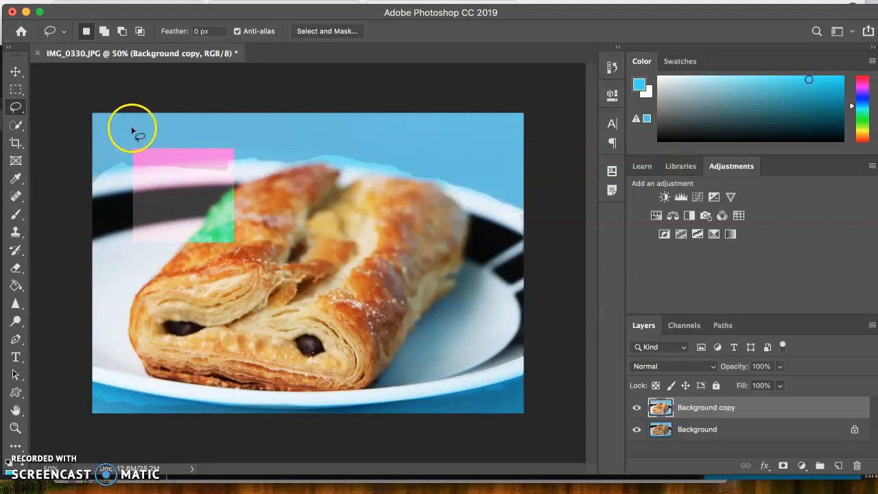
- Select the pastry with the Quick Selection tool in new-selection mode at brush size 15
left_click(17, 126)
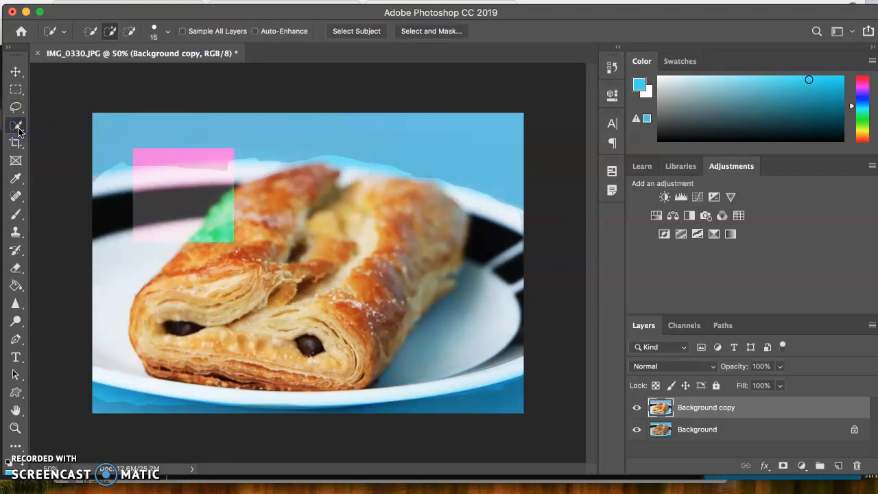
left_click(89, 31)
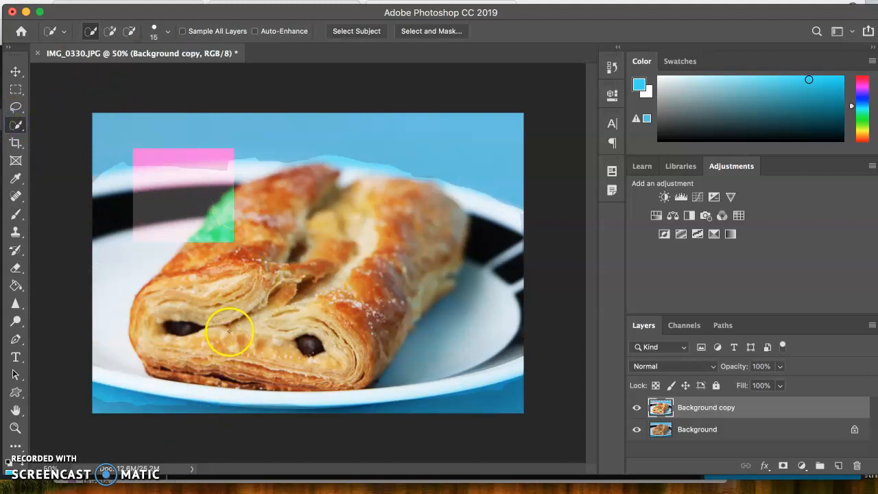
mouse_move(143, 313)
left_mouse_down()
mouse_move(210, 317)
mouse_move(273, 356)
mouse_move(359, 366)
mouse_move(378, 353)
mouse_move(411, 297)
mouse_move(433, 233)
mouse_move(330, 208)
left_mouse_up()
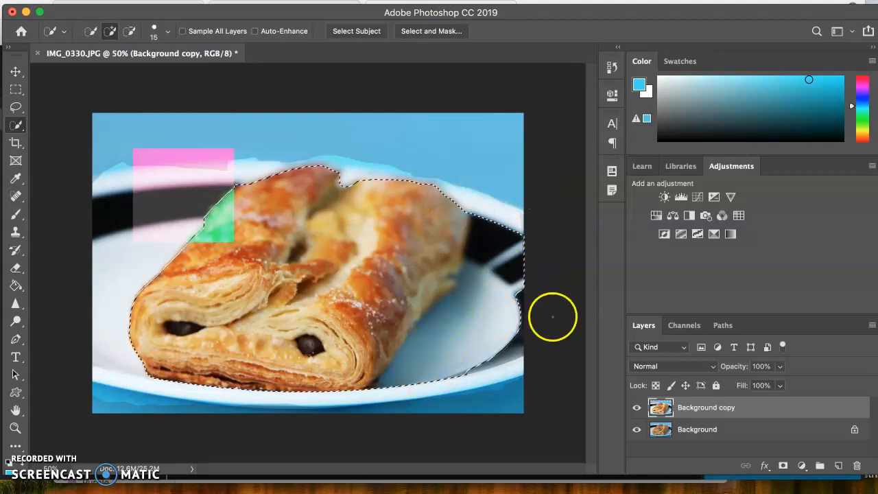
- Subtract the plate areas to the right of the pastry from the selection, and return the Quick Selection tool to add mode
left_click(128, 39)
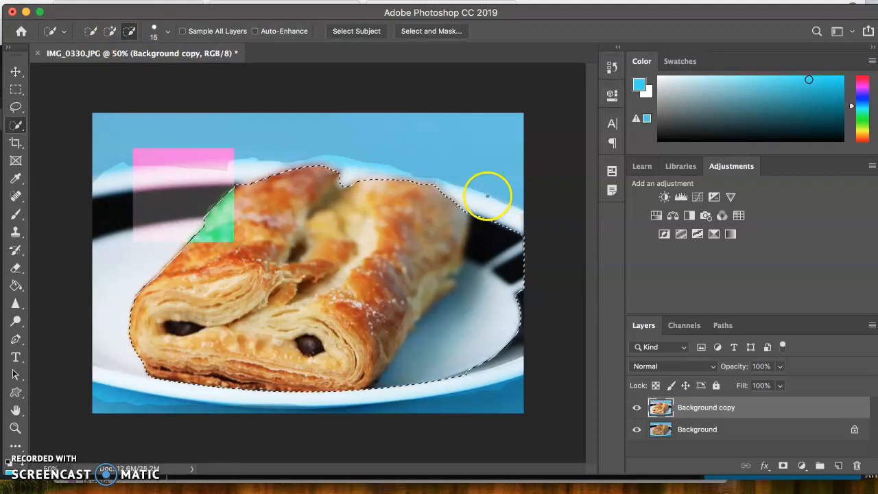
left_click_drag(502, 309, 480, 364)
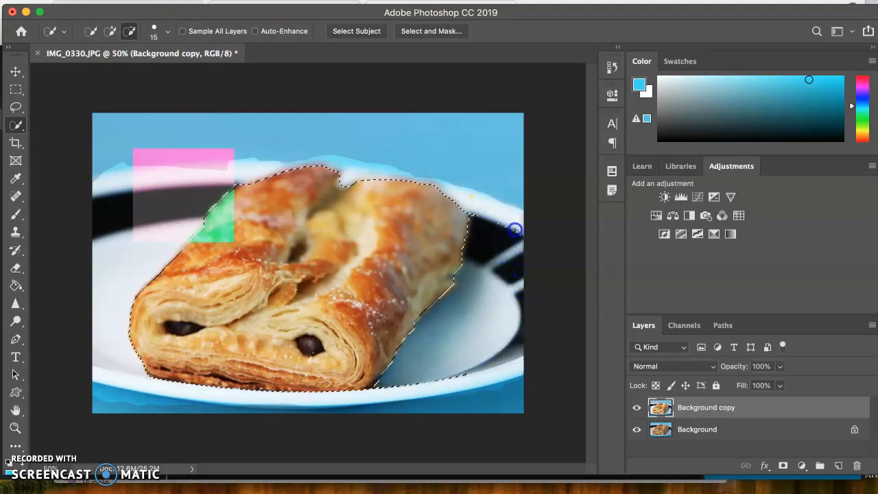
left_click_drag(477, 308, 454, 382)
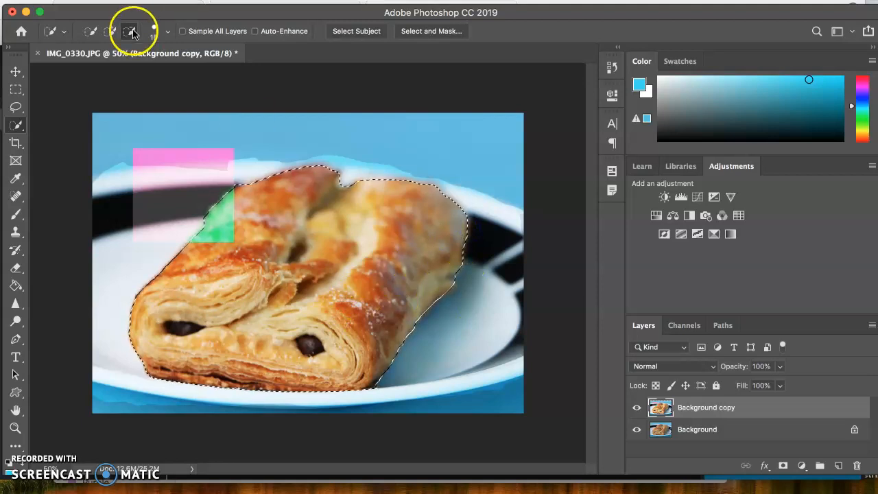
left_click(112, 32)
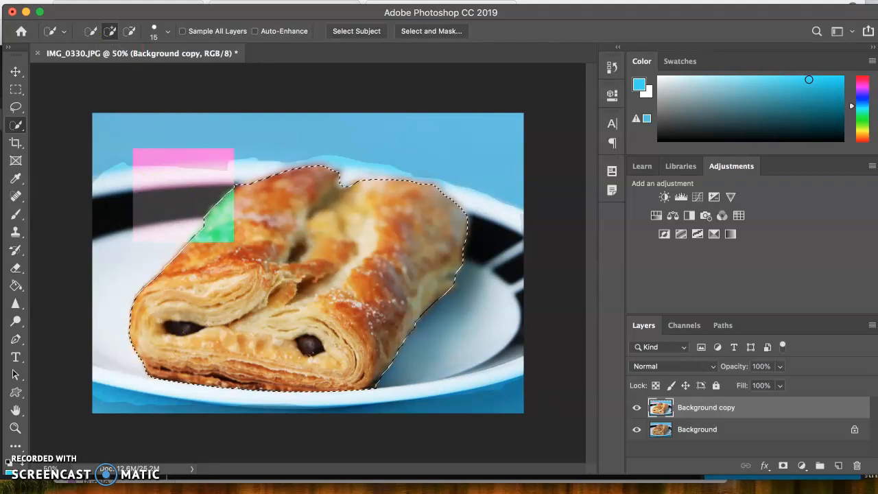
- Move the selected pastry to the right with the Move tool, and shift it back left and slightly down
left_click(15, 72)
left_click_drag(286, 325, 328, 323)
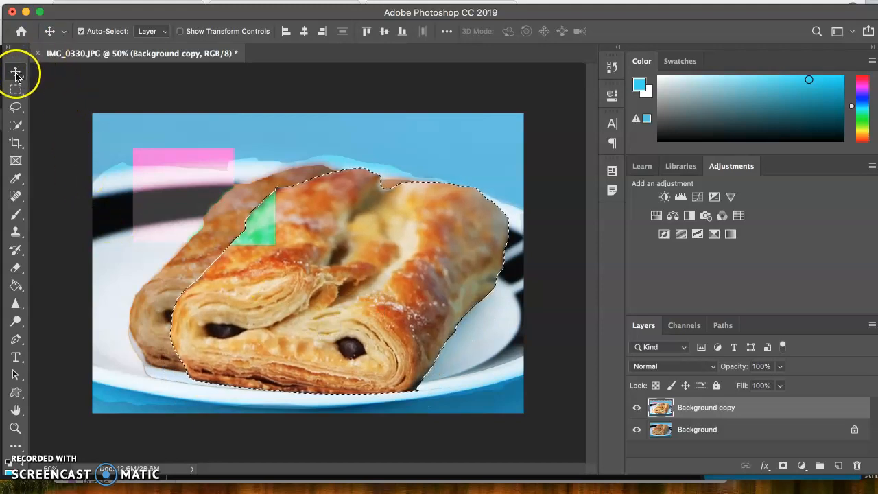
left_click_drag(359, 286, 325, 288)
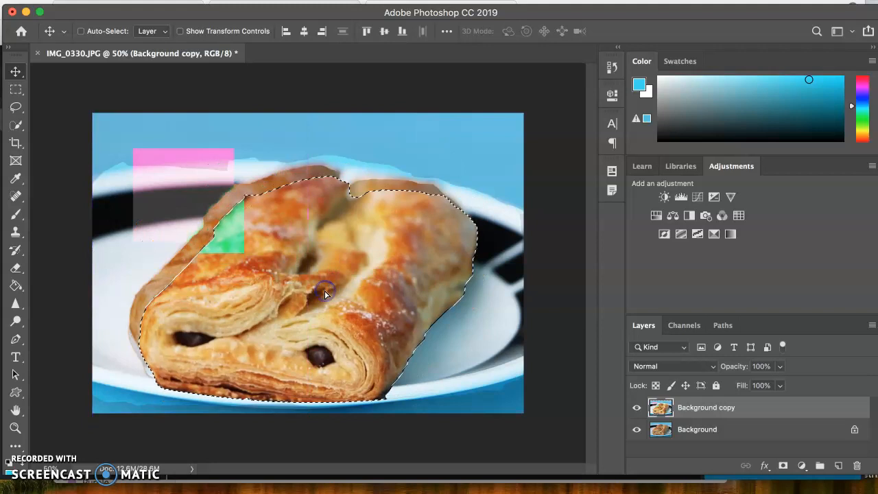
- Scale the selected pastry down with Free Transform, place it on the plate's lower-right area, and clear the selection
key("super+t")
left_click_drag(128, 175, 281, 289)
left_click_drag(373, 327, 491, 316)
left_click_drag(406, 266, 457, 313)
left_click_drag(500, 362, 420, 348)
key("Return")
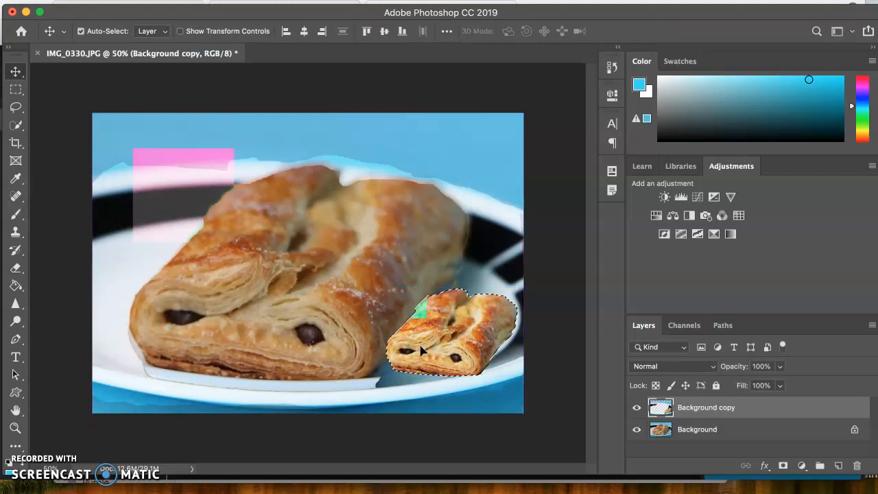
key("super+d")
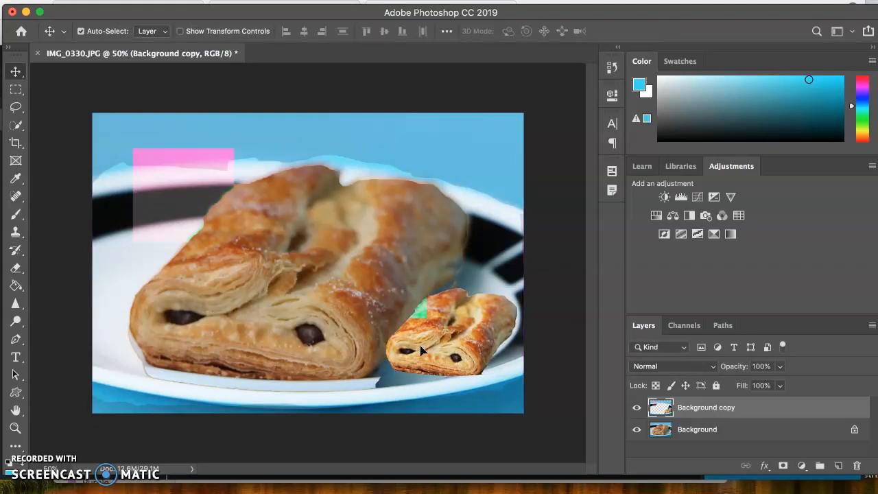
- Compare the edited image with the original by repeatedly hiding and showing the Background copy layer
left_click(635, 409)
left_click(635, 409)
left_click(635, 409)
left_click(635, 408)
left_click(635, 408)
left_click(635, 408)
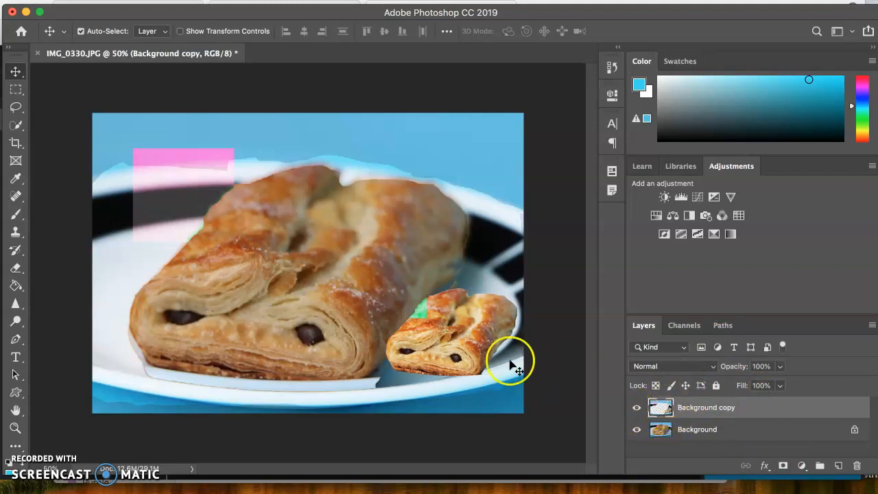
mouse_move(484, 346)
left_mouse_down()
mouse_move(456, 339)
mouse_move(459, 348)
mouse_move(484, 347)
left_mouse_up()
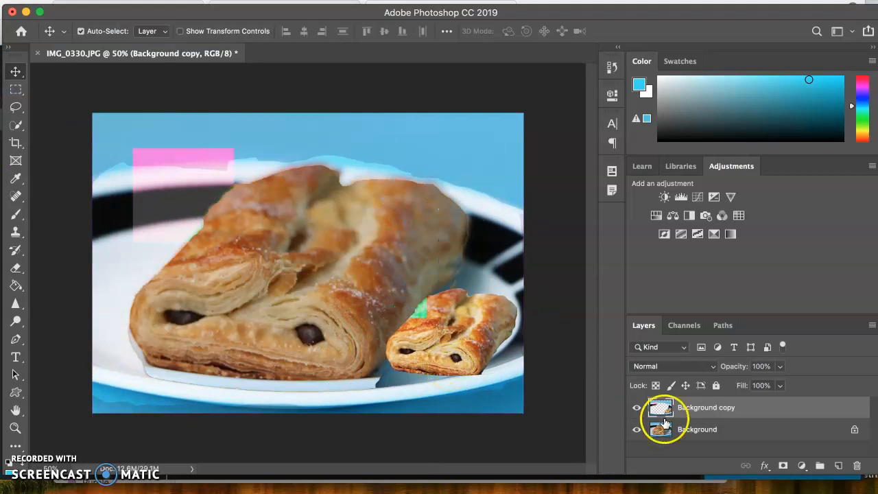
left_click(492, 378)
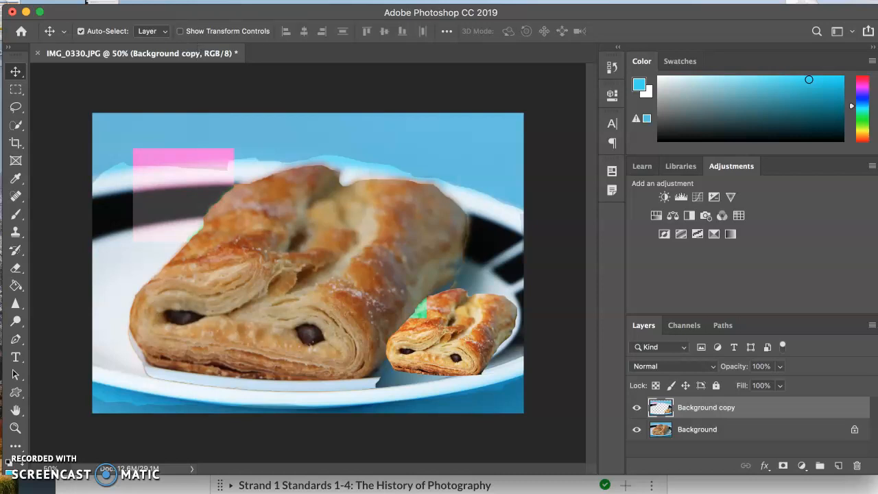
- Use the Magic Wand at tolerance 32 to select the blue background above the plate, trying the lower-left blue area as well
left_click(14, 126)
left_click_drag(14, 126, 71, 135)
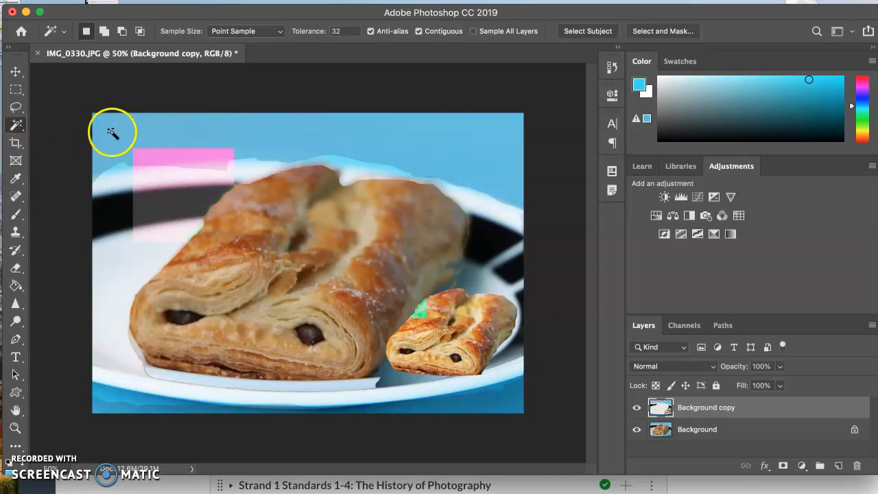
left_click(277, 143)
left_click(241, 124)
left_click(262, 136)
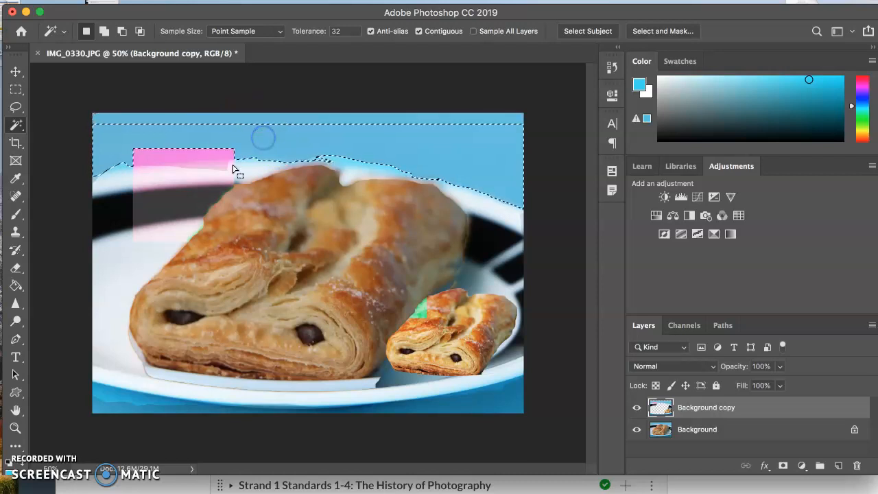
left_click(117, 409)
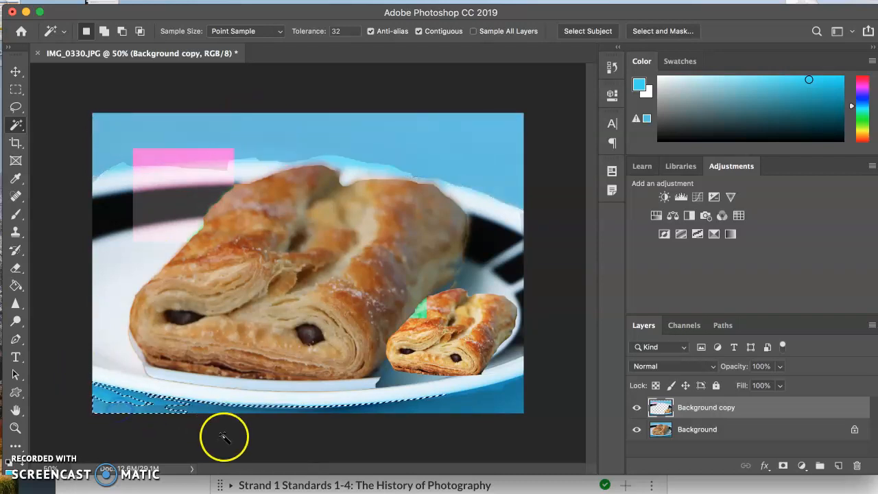
left_click(419, 145)
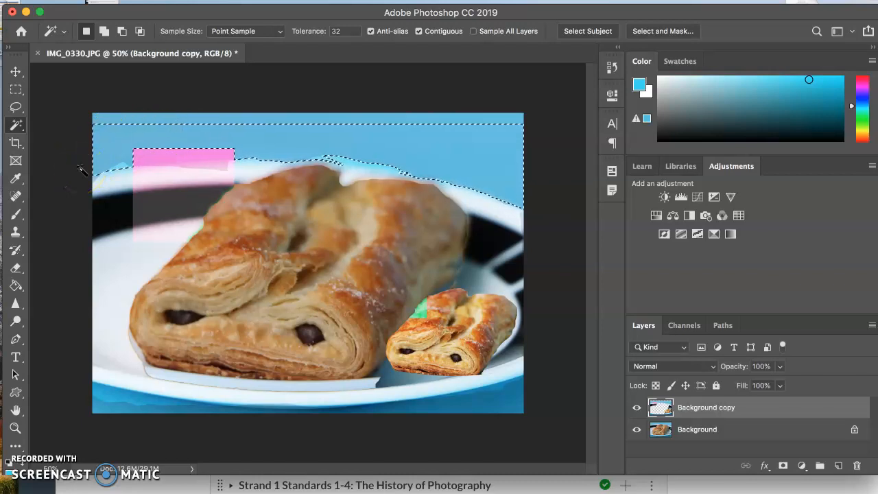
- Add the blue background areas at the photo's lower-right and lower-left corners to the Magic Wand selection
left_click(566, 397)
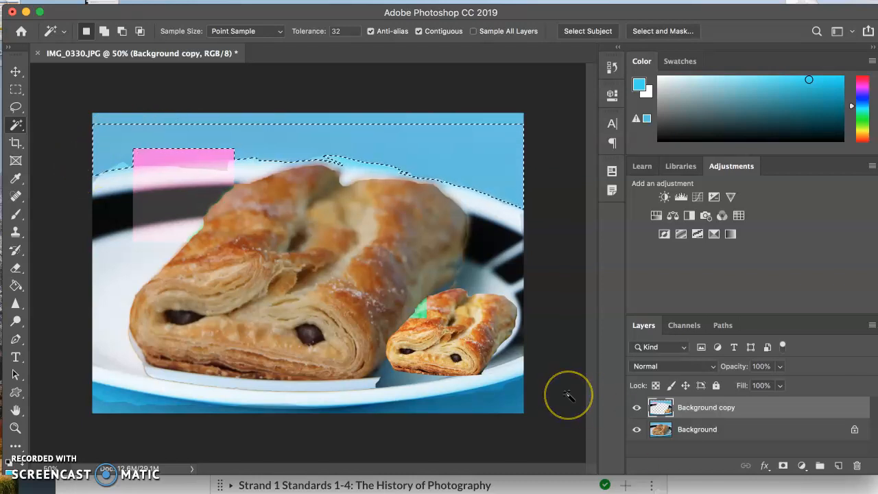
left_click(525, 370)
left_click(495, 402, "shift")
left_click(489, 407, "shift")
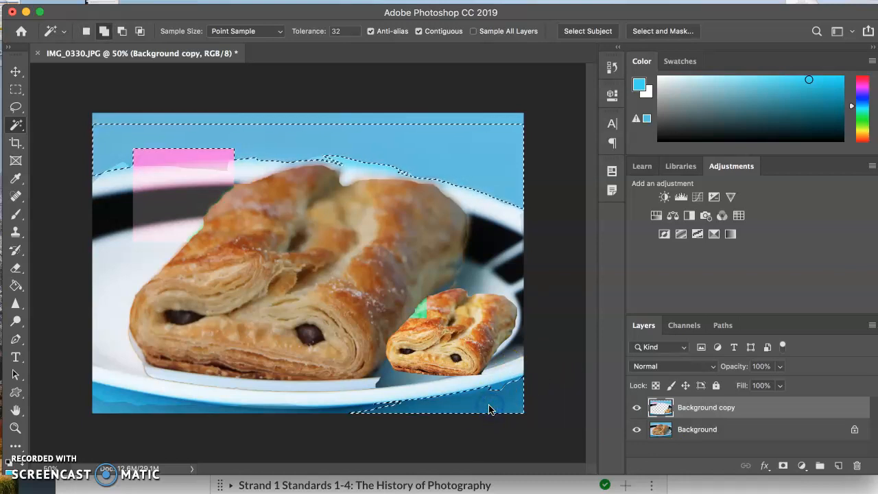
left_click(124, 408, "shift")
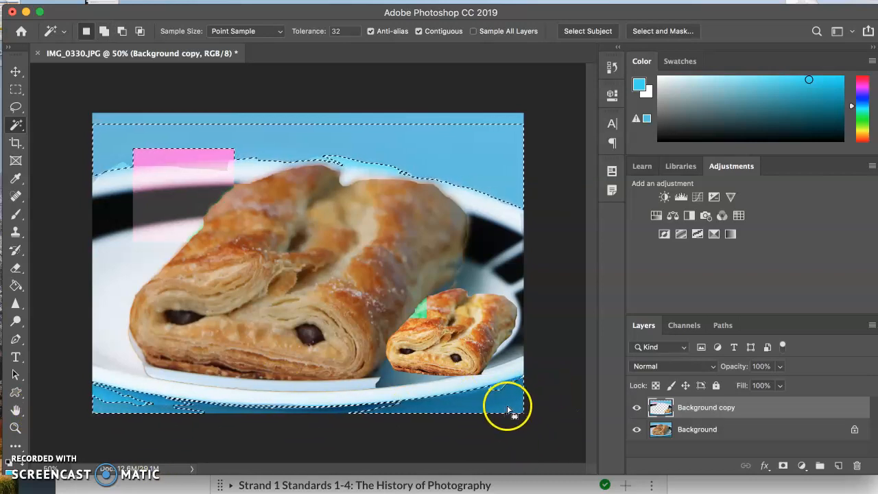
- Clear the selection and reselect only the blue background above the plate with the Magic Wand
key("super+d")
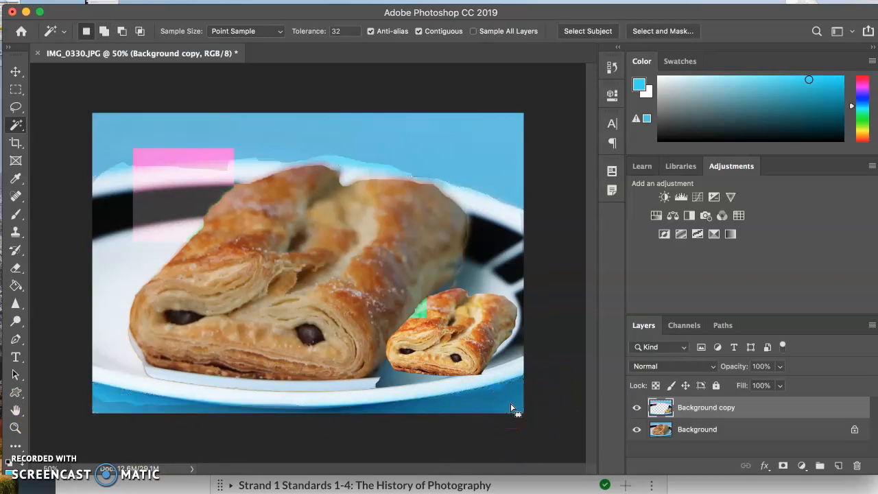
left_click(466, 153)
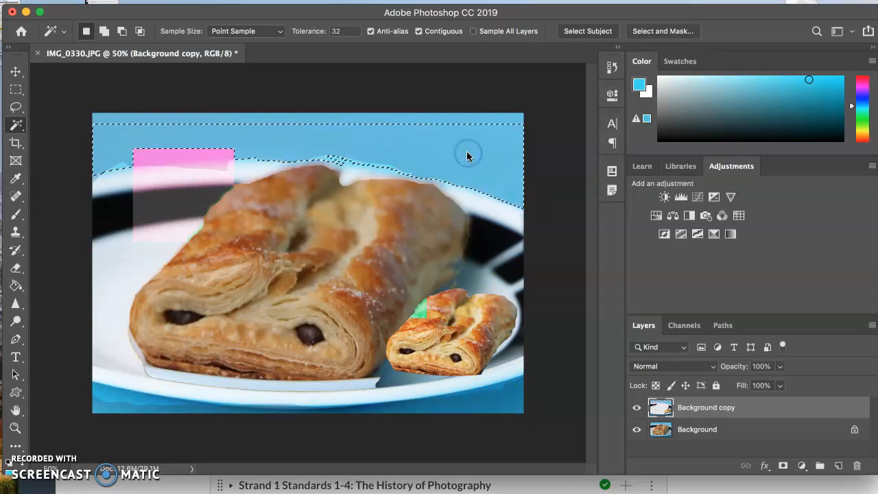
- Recolour the selected background above the plate green with Hue/Saturation at hue -60, and deselect the area
left_click(129, 0)
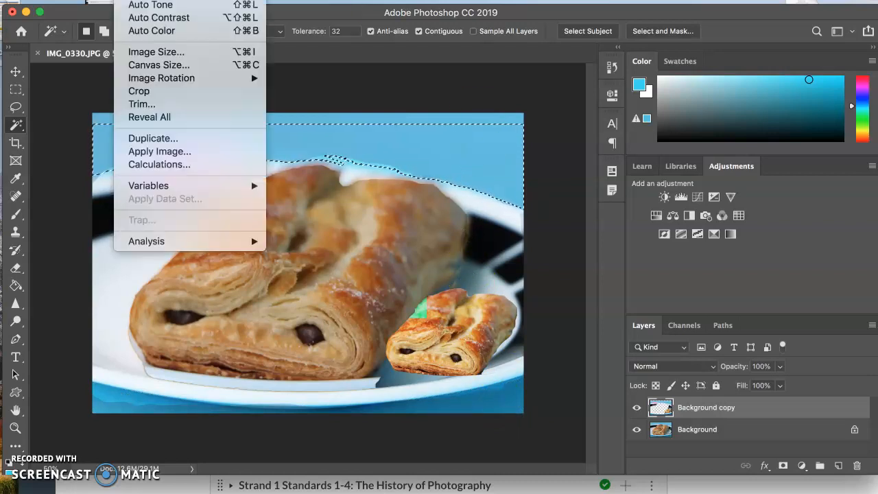
mouse_move(152, 0)
left_click(367, 58)
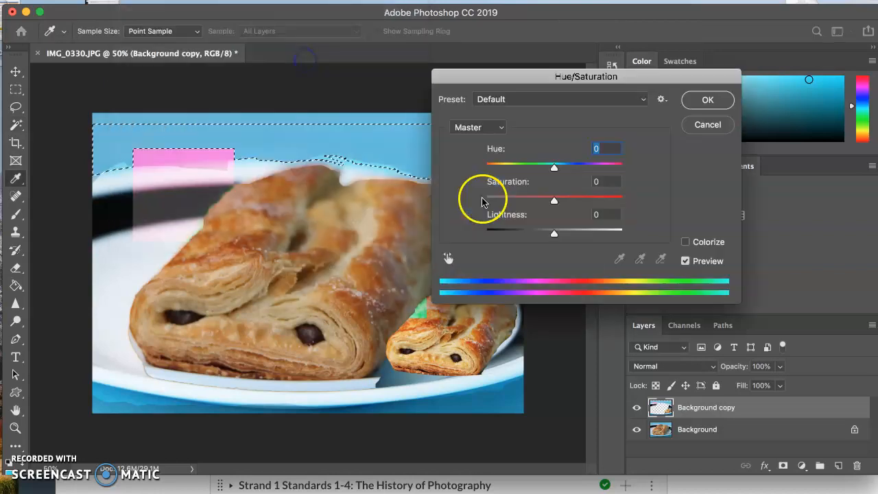
left_click_drag(554, 168, 520, 168)
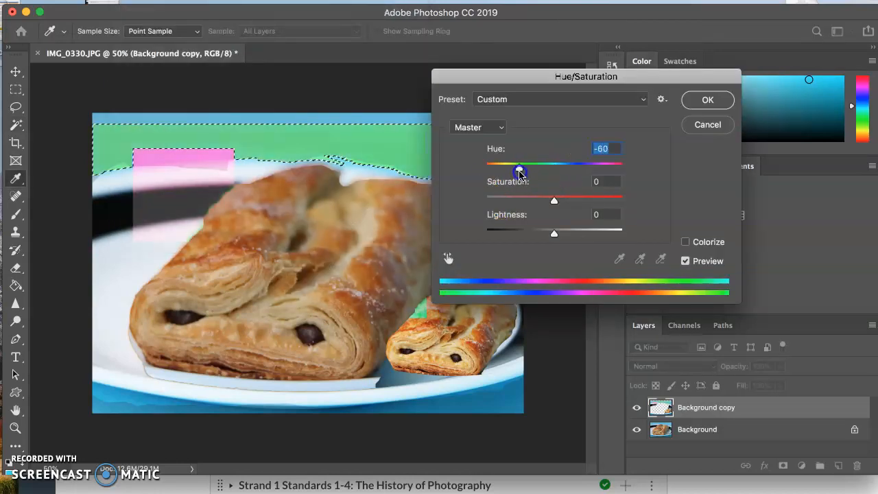
left_click(707, 99)
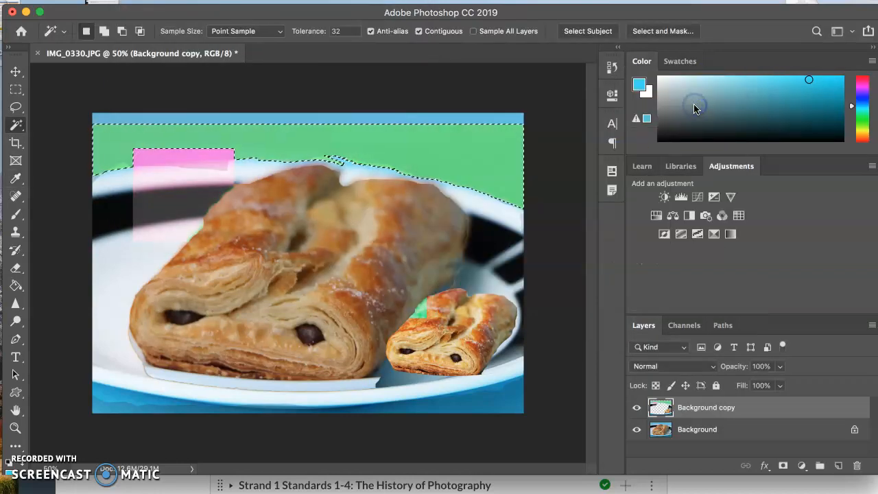
key("super+d")
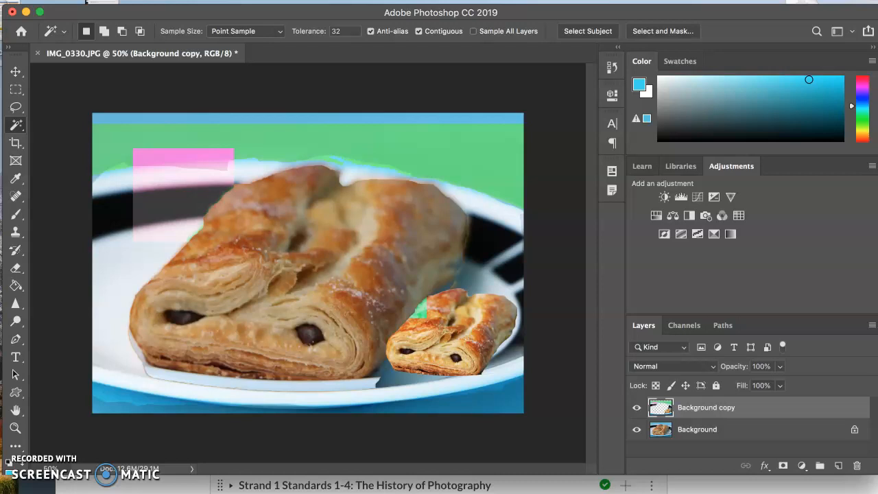
- Save the image as the layered Photoshop file IMG_0330.psd in the Pictures folder with Maximize Compatibility enabled
left_click(88, 1)
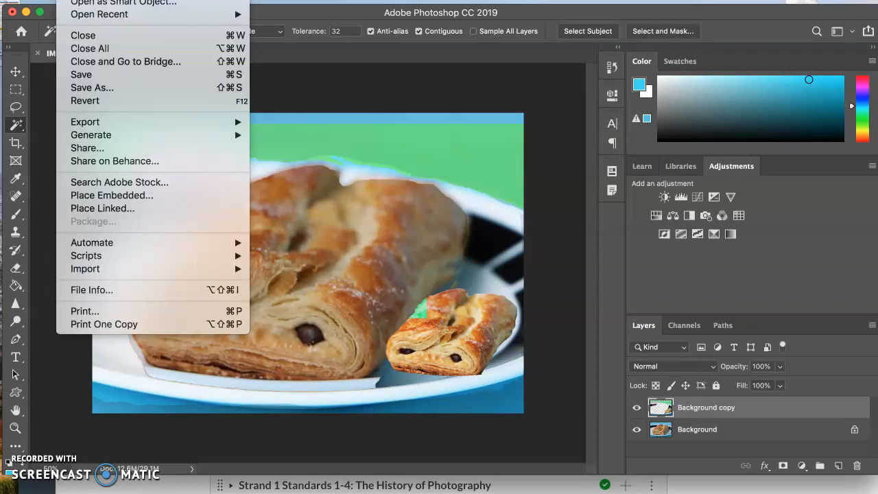
left_click(89, 88)
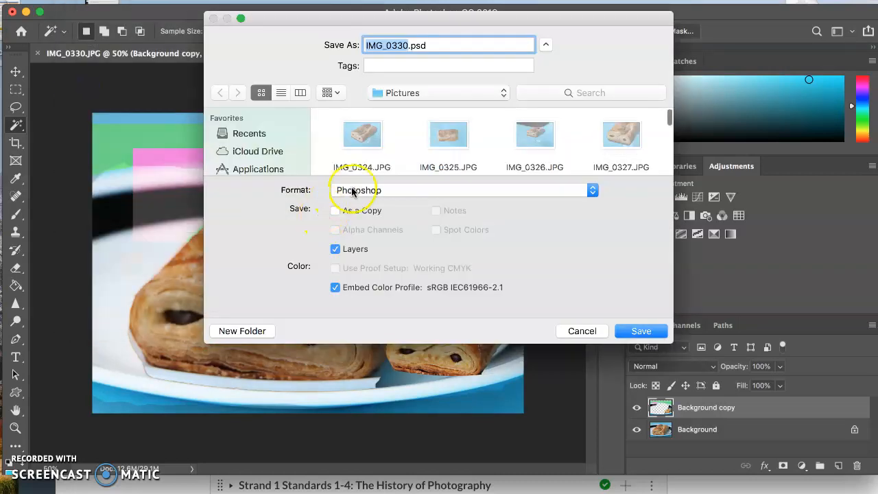
left_click(639, 331)
left_click(604, 174)
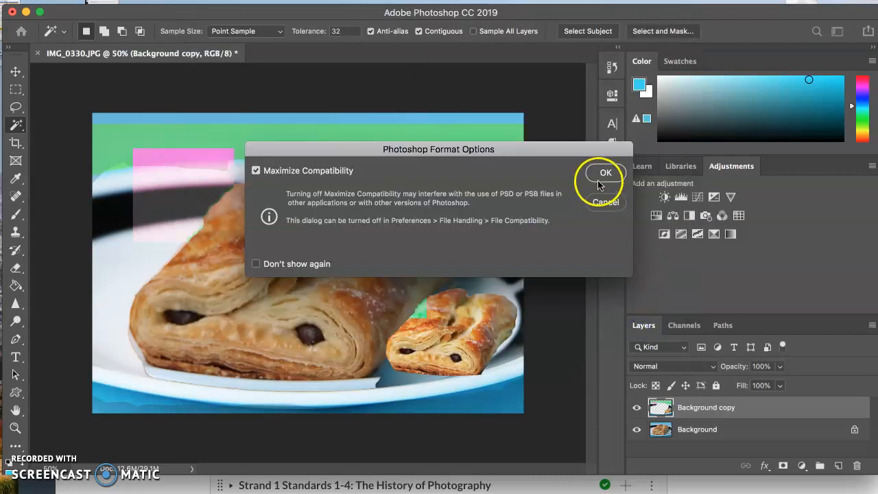
left_click(605, 152)
left_click(603, 172)
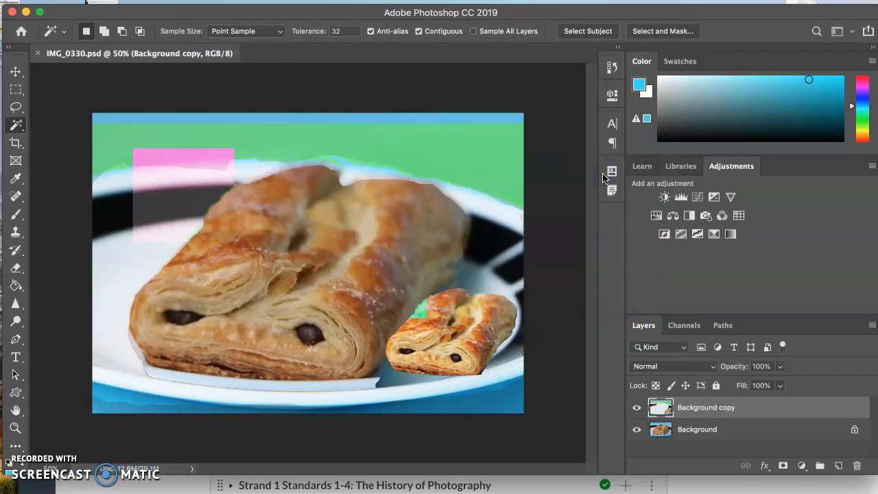